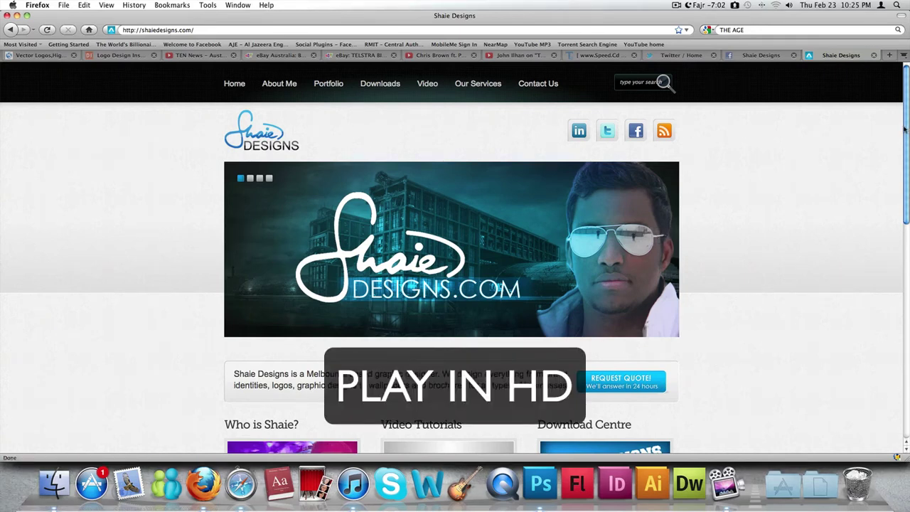
# Switch from Firefox to Photoshop, where the street photo IMG_3595.jpg is open
pyautogui.press('super+Tab')
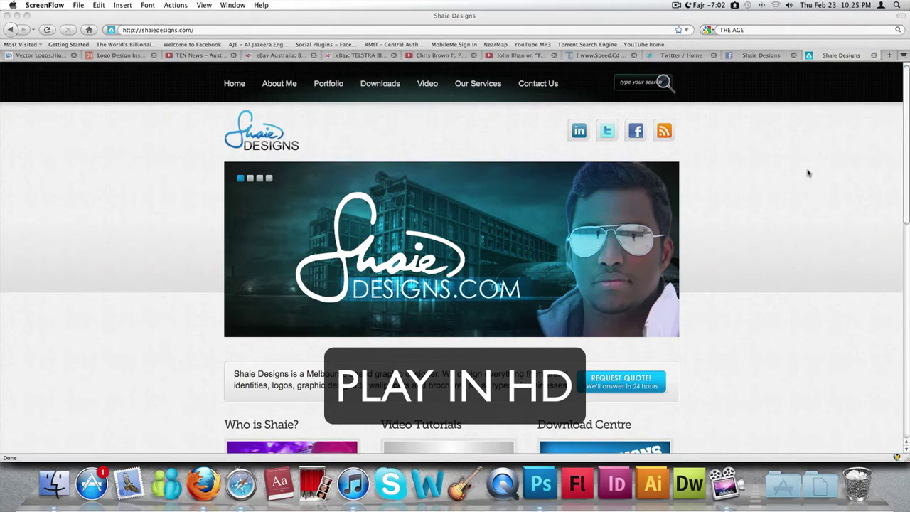
pyautogui.press('super+Tab')
pyautogui.press('super+Tab')
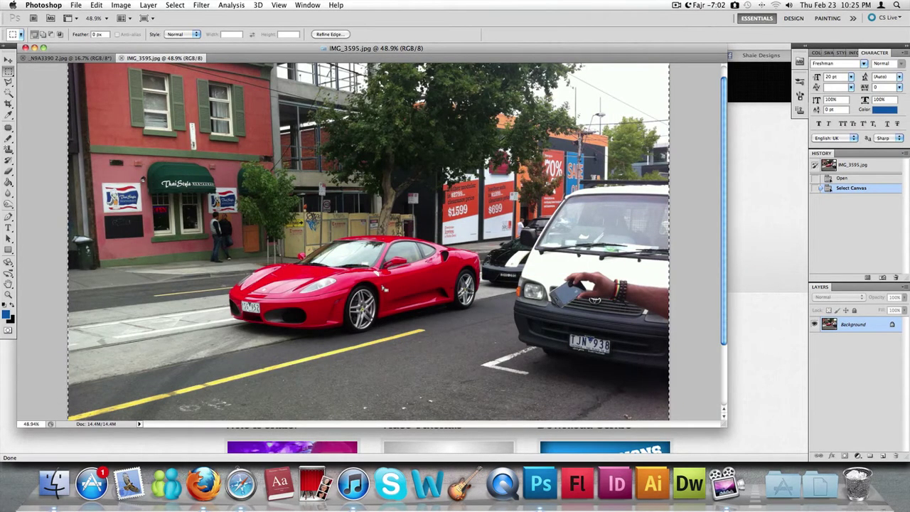
# Zoom in and out around the Ferrari and white van in IMG_3595.jpg
pyautogui.scroll(3, 381, 284)
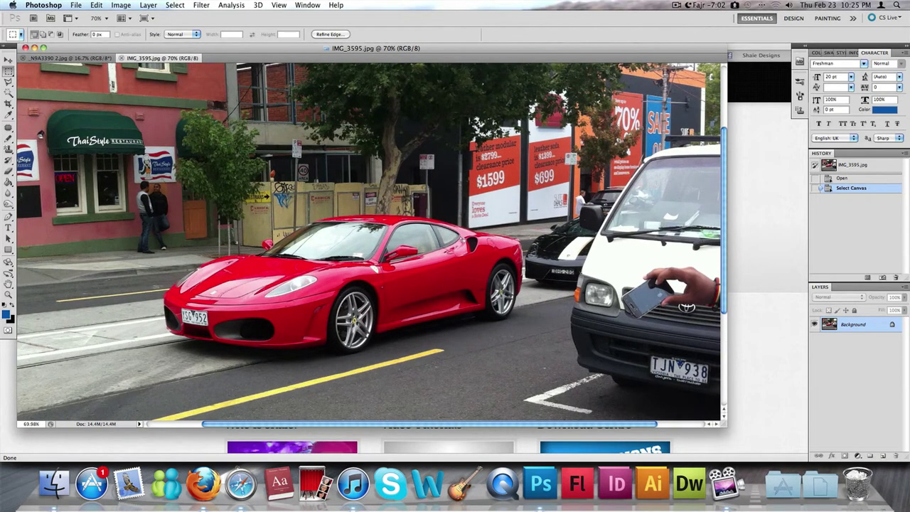
pyautogui.scroll(-1, 599, 254)
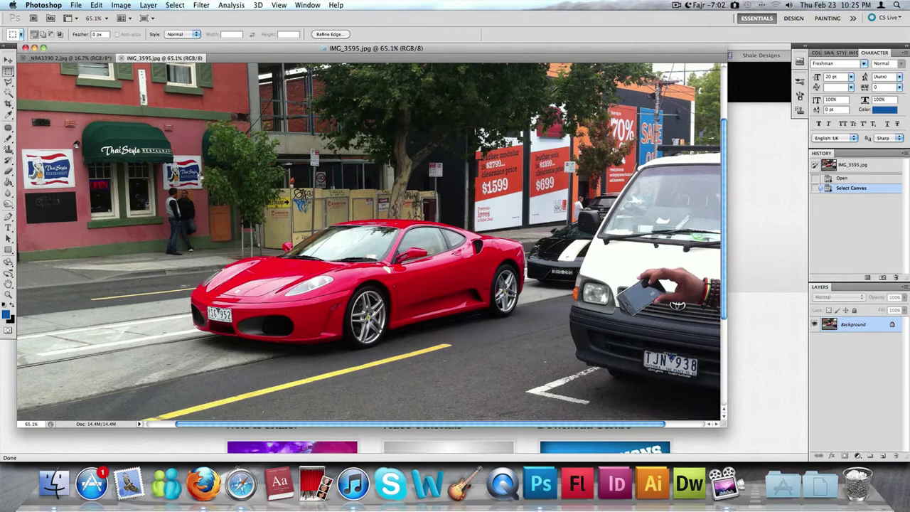
pyautogui.scroll(-1, 599, 254)
pyautogui.scroll(-2, 599, 253)
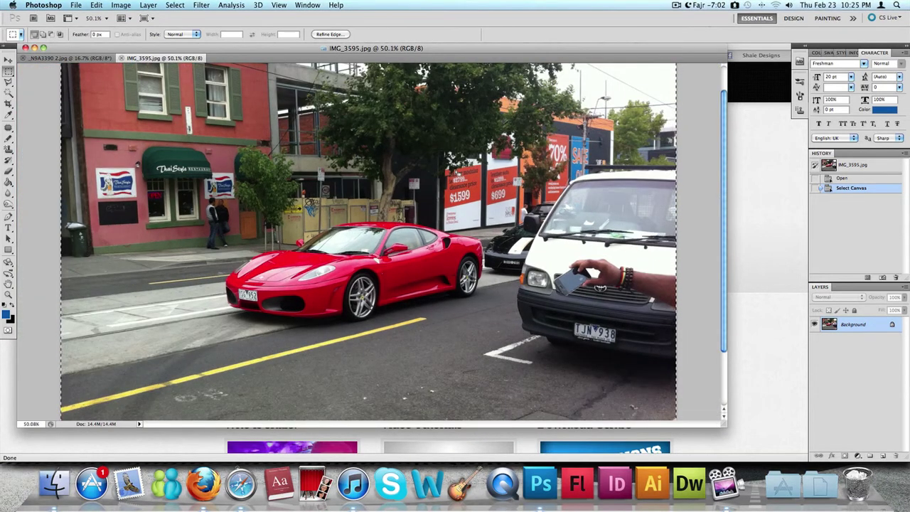
pyautogui.scroll(2, 368, 242)
pyautogui.scroll(10, 529, 302)
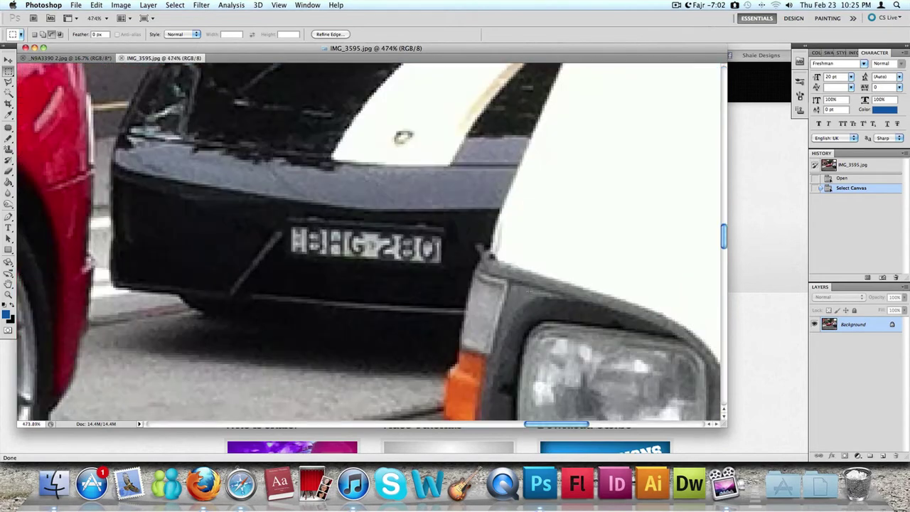
pyautogui.scroll(-12, 438, 190)
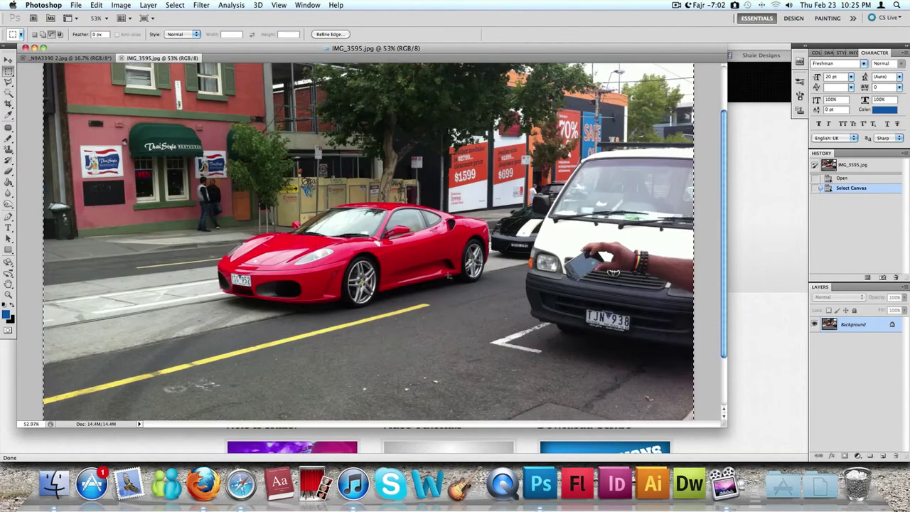
pyautogui.scroll(-1, 423, 264)
pyautogui.scroll(5, 423, 265)
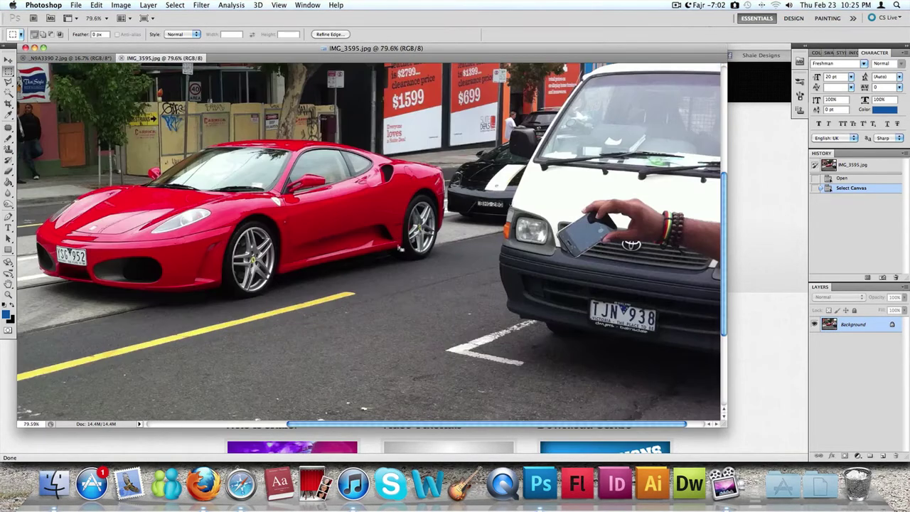
pyautogui.scroll(-2, 425, 246)
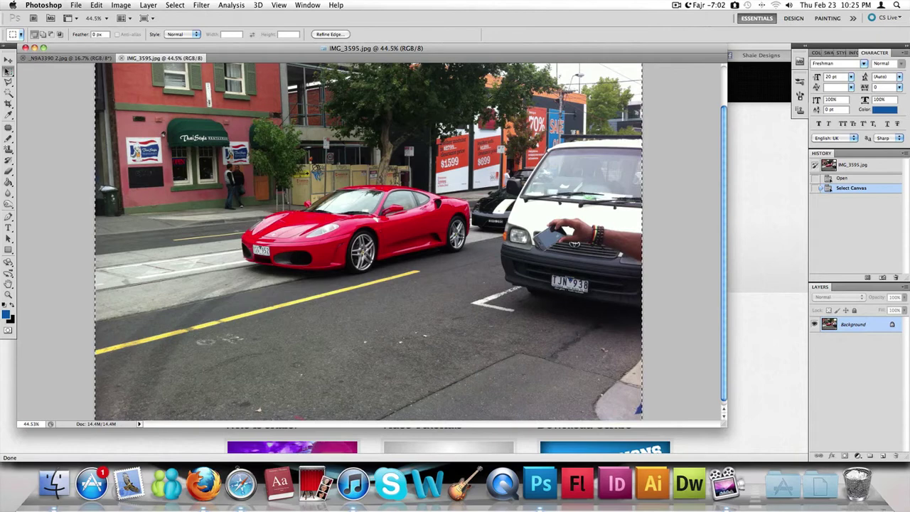
# Bring Firefox forward and scroll through the Shaie Designs Facebook wall
pyautogui.click(759, 127)
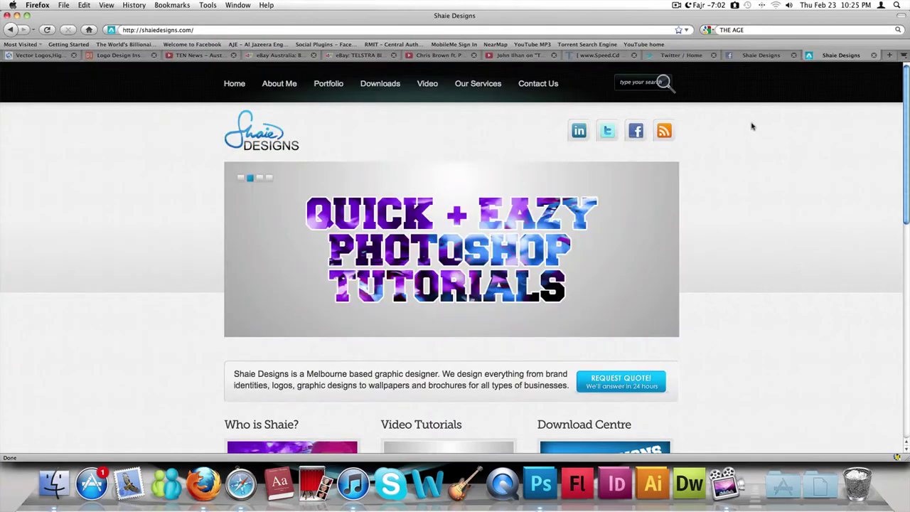
pyautogui.click(760, 61)
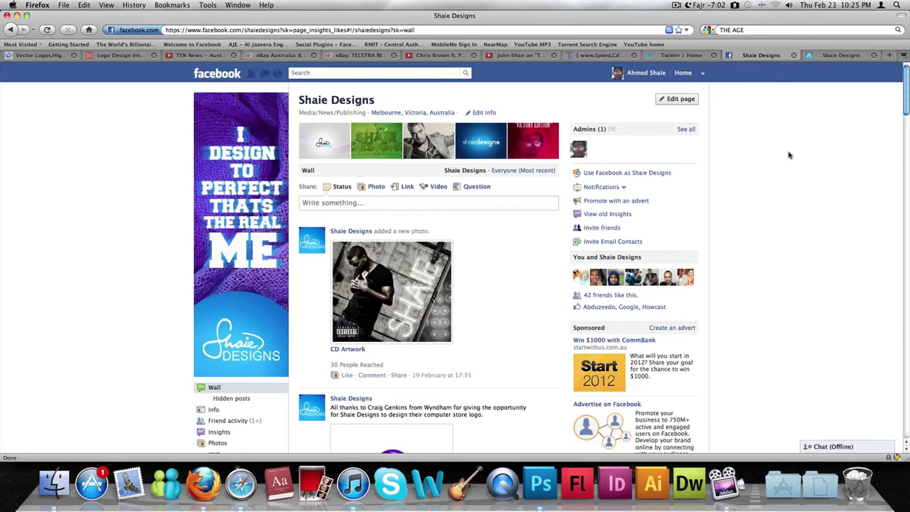
pyautogui.scroll(-15, 788, 154)
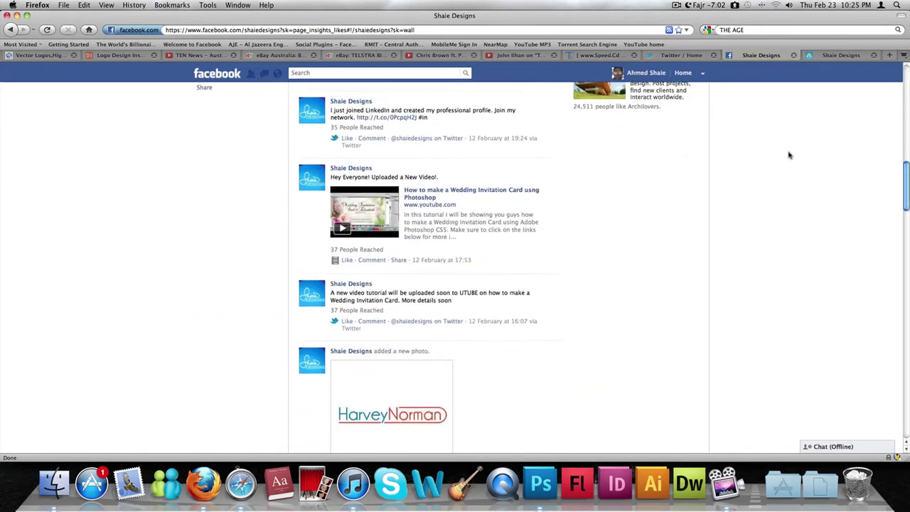
pyautogui.scroll(15, 788, 154)
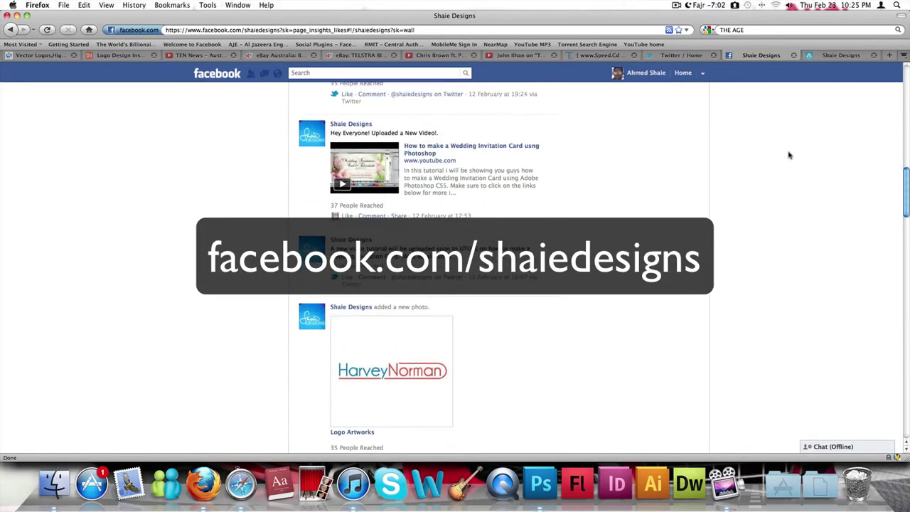
pyautogui.scroll(2, 788, 155)
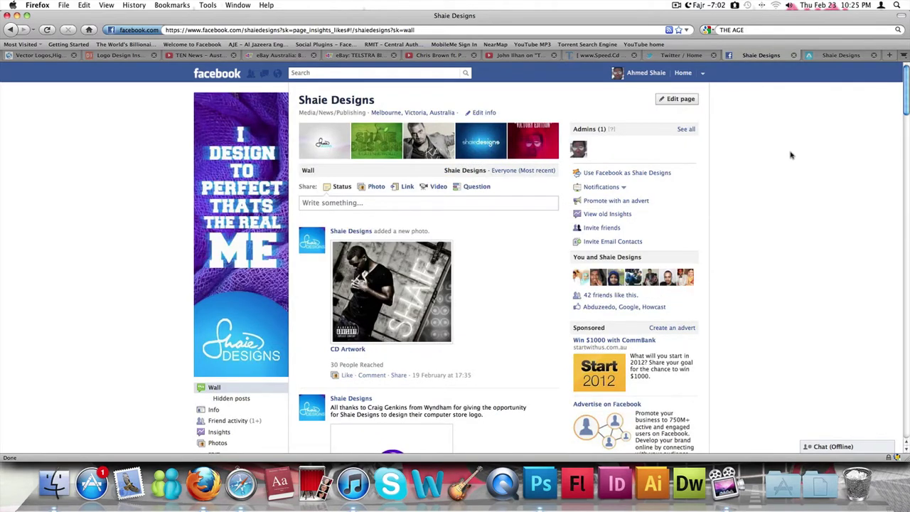
pyautogui.scroll(-3, 789, 155)
pyautogui.scroll(-3, 789, 155)
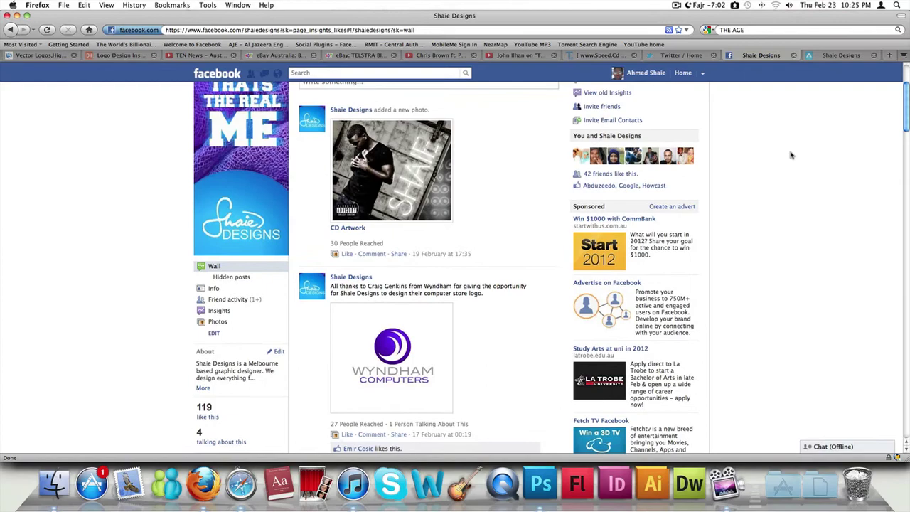
pyautogui.scroll(-8, 789, 155)
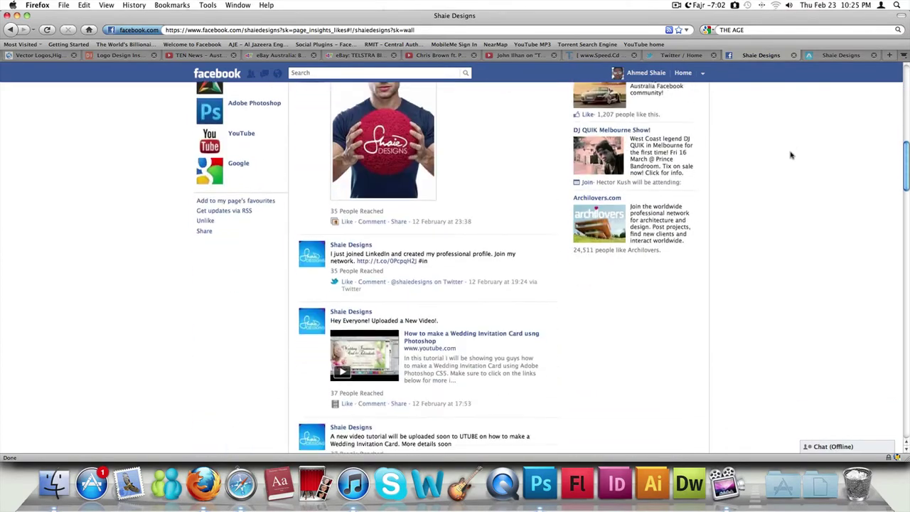
pyautogui.scroll(-2, 790, 155)
pyautogui.scroll(15, 789, 155)
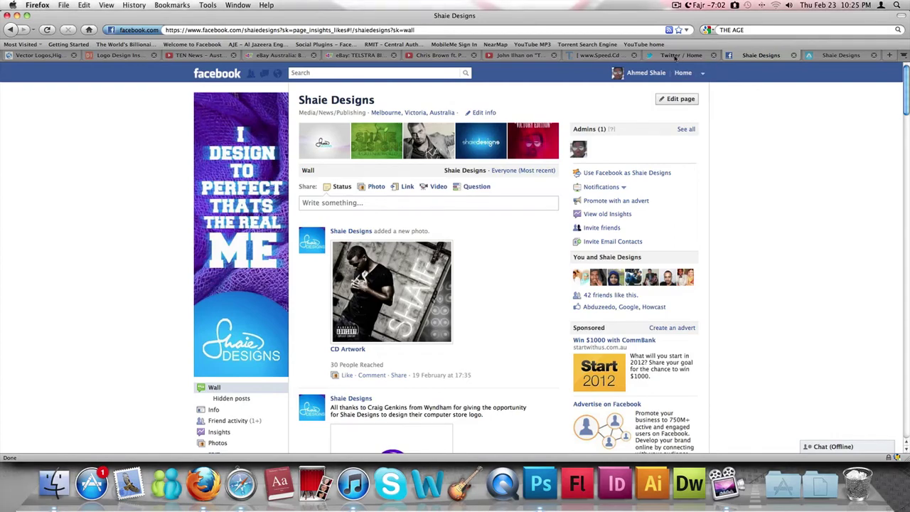
# Scroll the Twitter home feed, then return to the Shaie Designs Facebook page
pyautogui.click(676, 56)
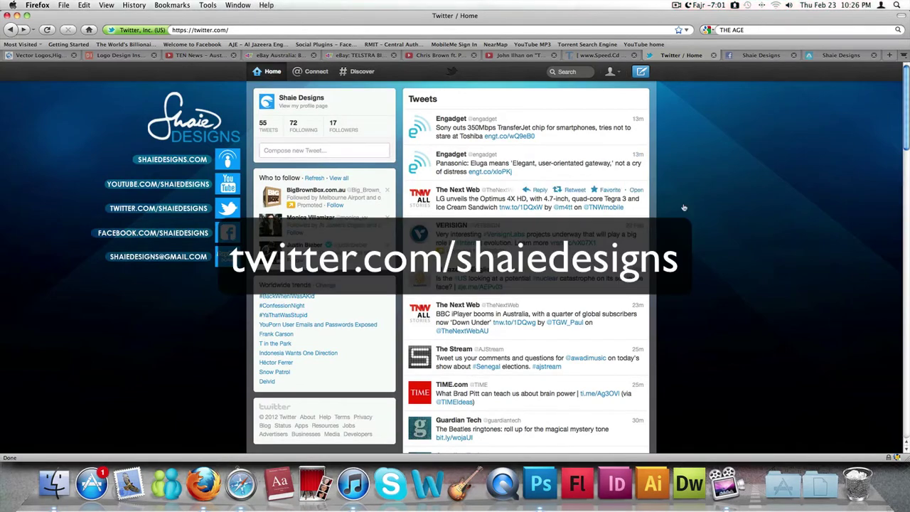
pyautogui.scroll(-5, 723, 203)
pyautogui.scroll(-15, 723, 206)
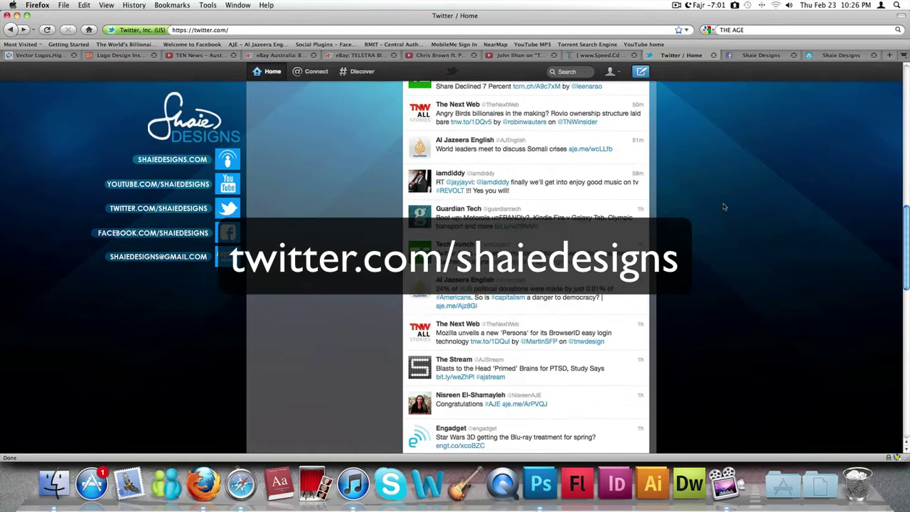
pyautogui.scroll(20, 723, 207)
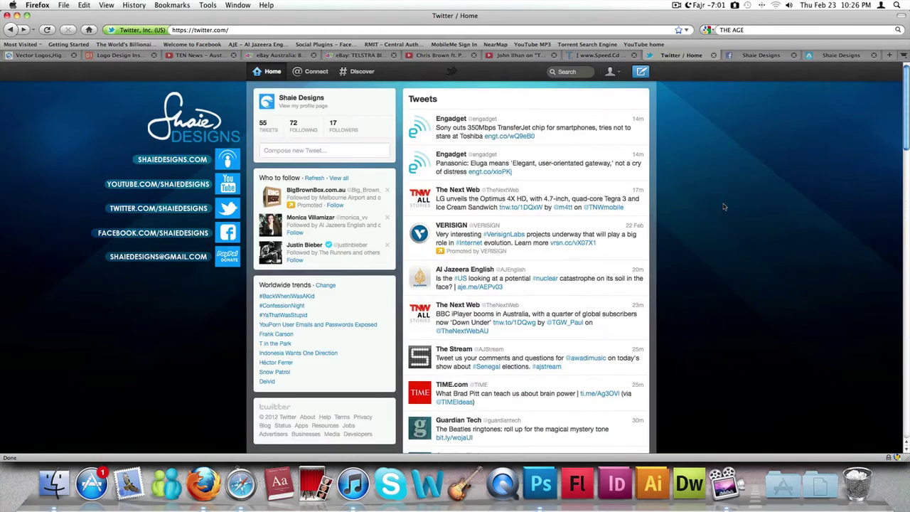
pyautogui.click(753, 56)
pyautogui.press('super+Tab')
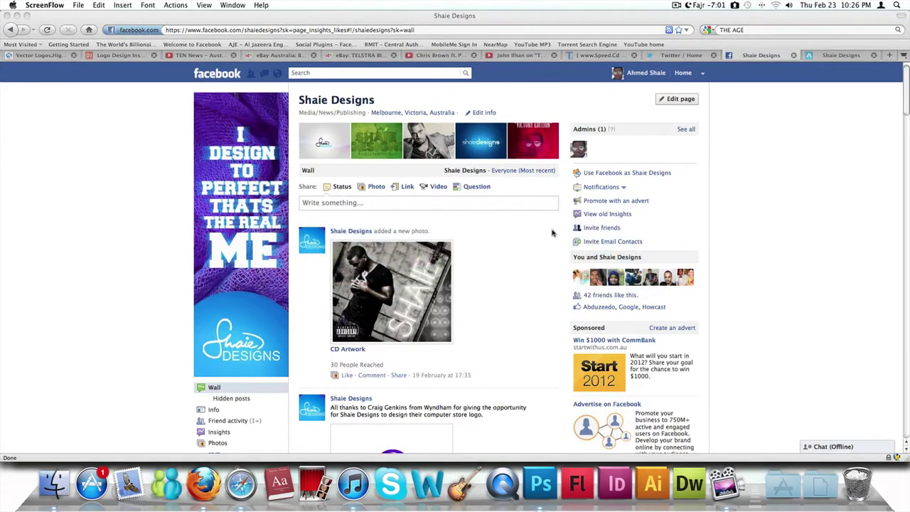
# Select the whole street photo and create a new 2592 × 1936 px document with a White background
pyautogui.press('super+Tab')
pyautogui.press('super+Tab')
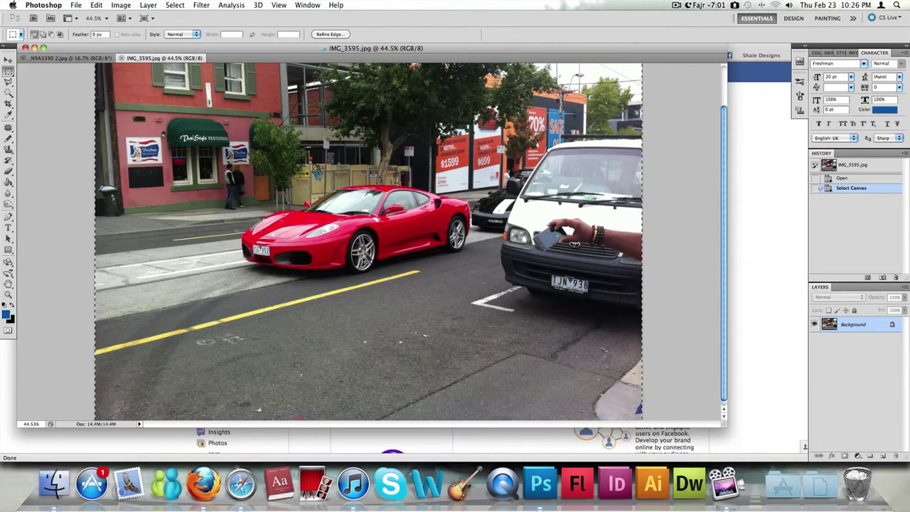
pyautogui.press('super+a')
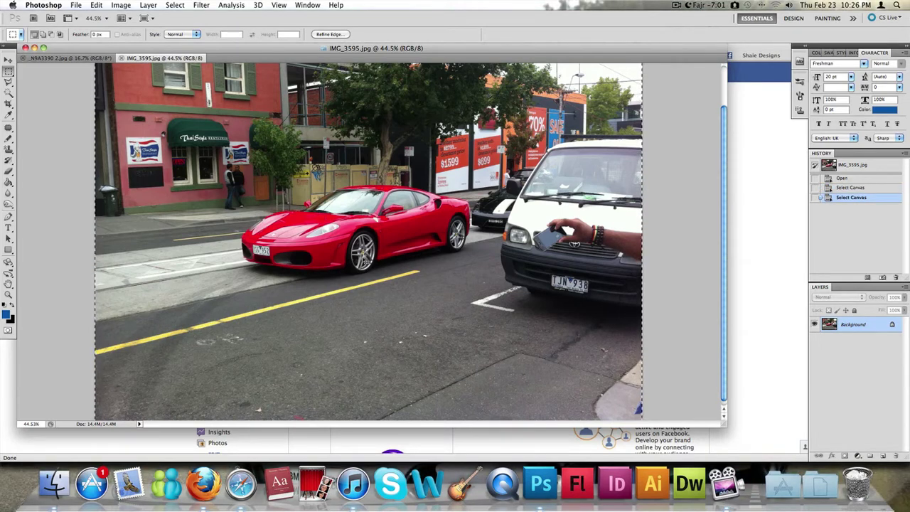
pyautogui.hotkey('ctrl', 'n')
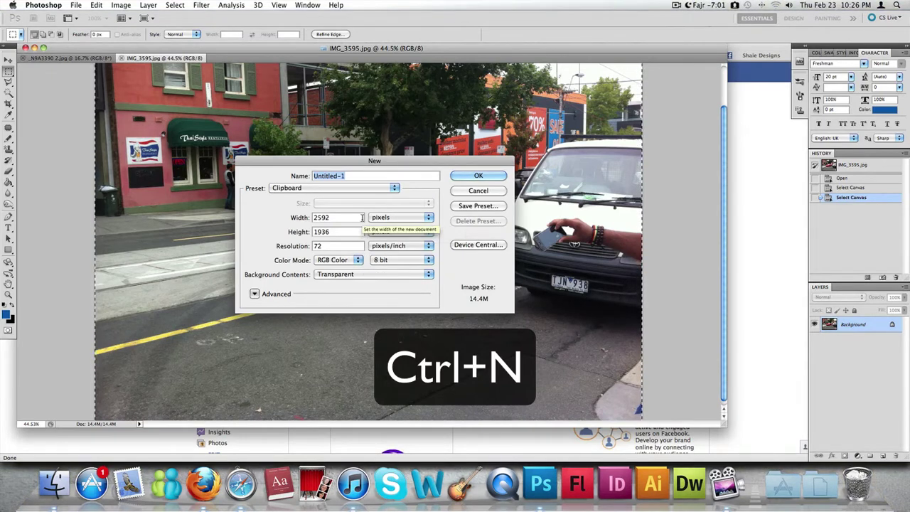
pyautogui.click(342, 274)
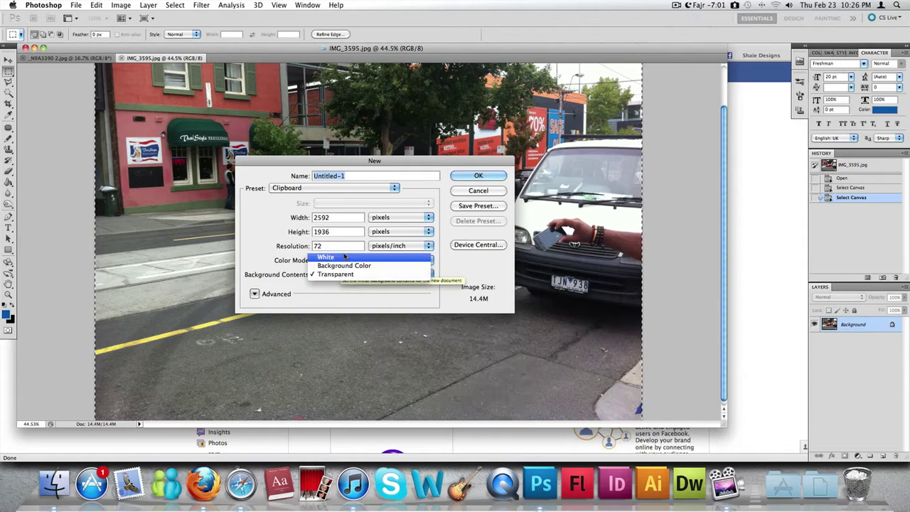
pyautogui.click(343, 257)
pyautogui.press('Return')
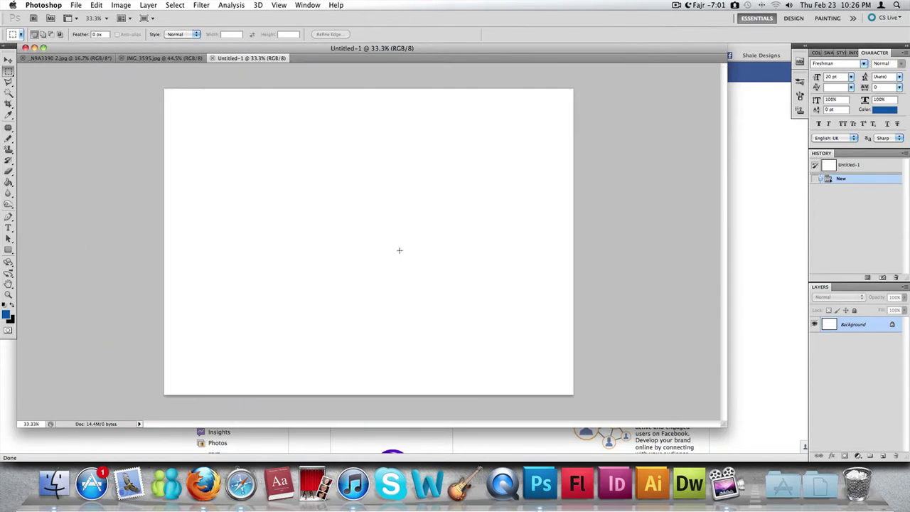
# Paste the street photo into Untitled-1 as Layer 1 and enlarge the document window
pyautogui.press('super+v')
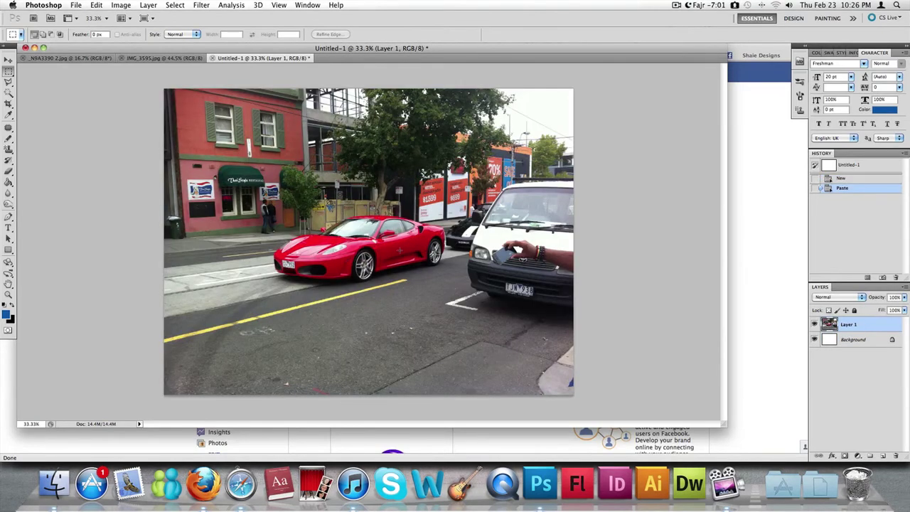
pyautogui.scroll(6, 359, 245)
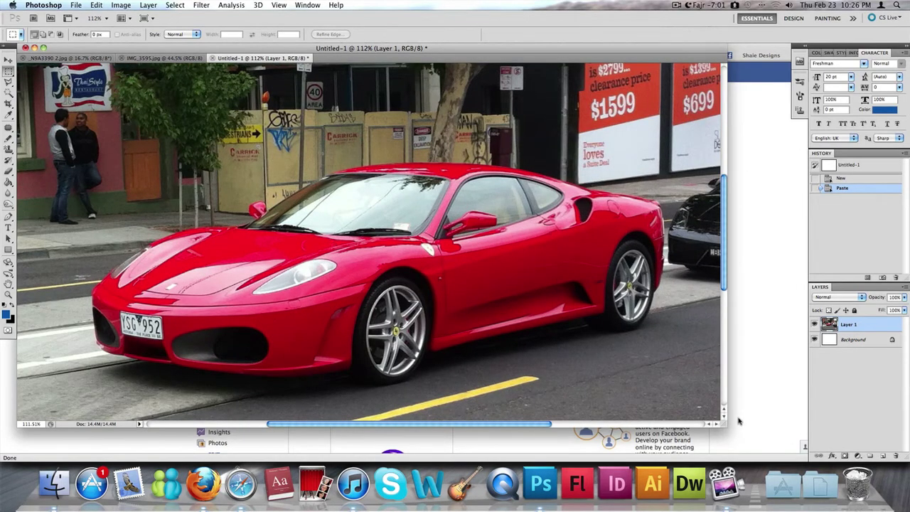
pyautogui.moveTo(724, 425); pyautogui.dragTo(789, 446)
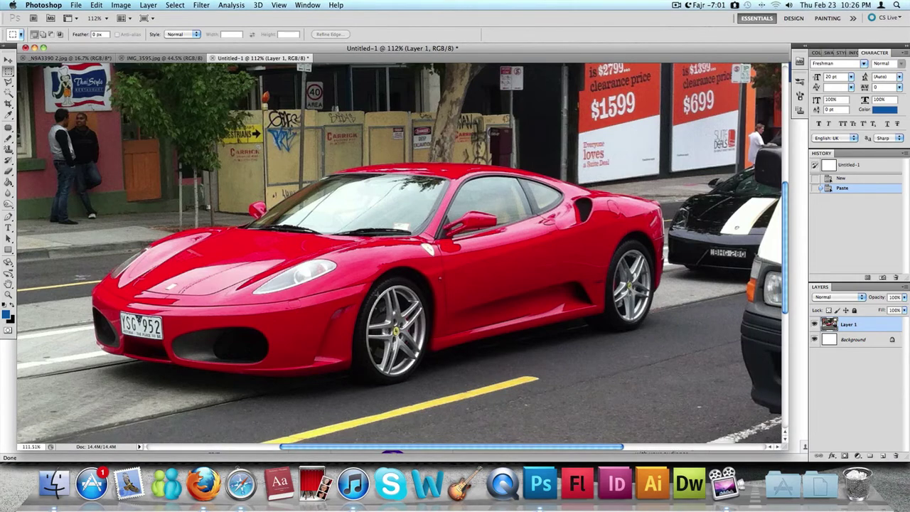
# Pick the Polygonal Lasso Tool from the lasso tool variants
pyautogui.click(8, 83)
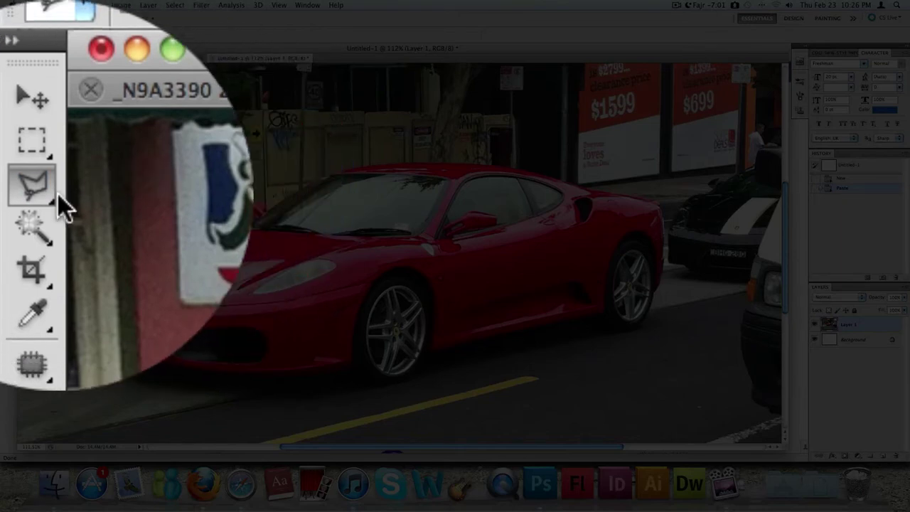
pyautogui.click(35, 191)
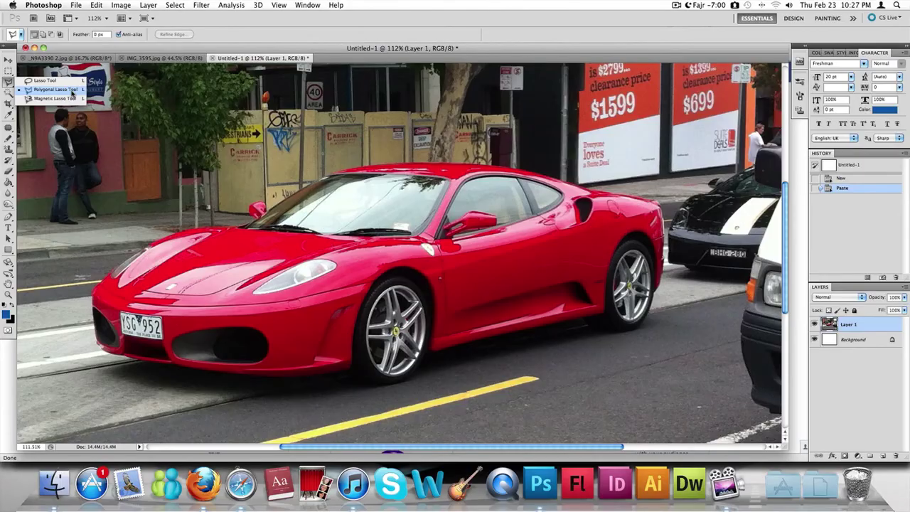
pyautogui.click(71, 91)
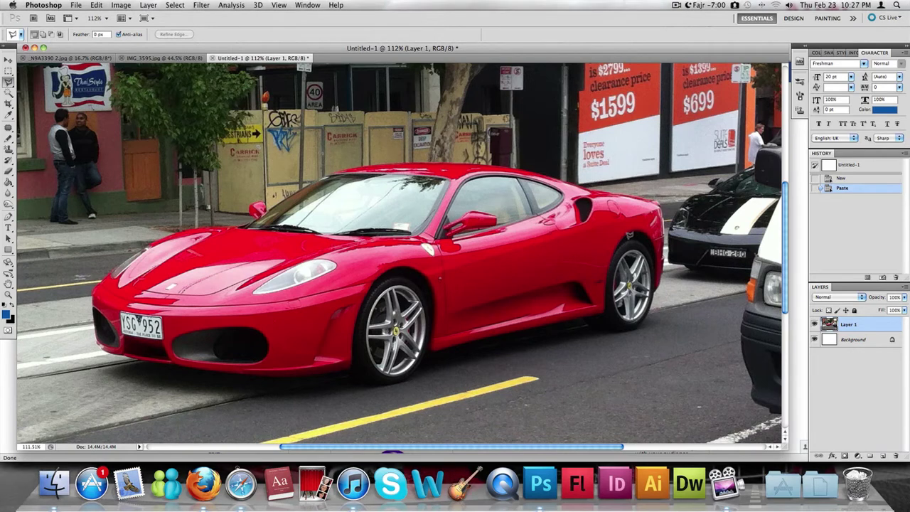
# Zoom and scroll the view in close on the Ferrari's roof
pyautogui.hscroll(3, 400, 254)
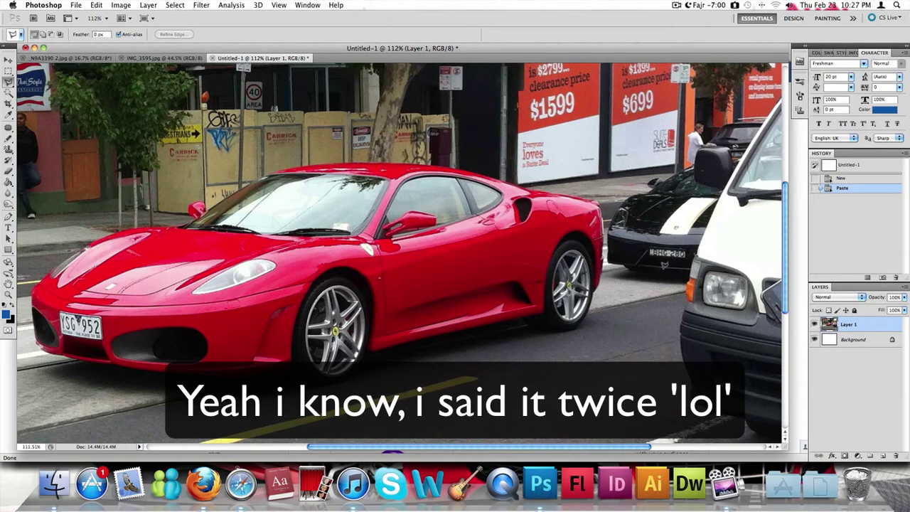
pyautogui.hscroll(-3, 400, 253)
pyautogui.scroll(-4, 400, 253)
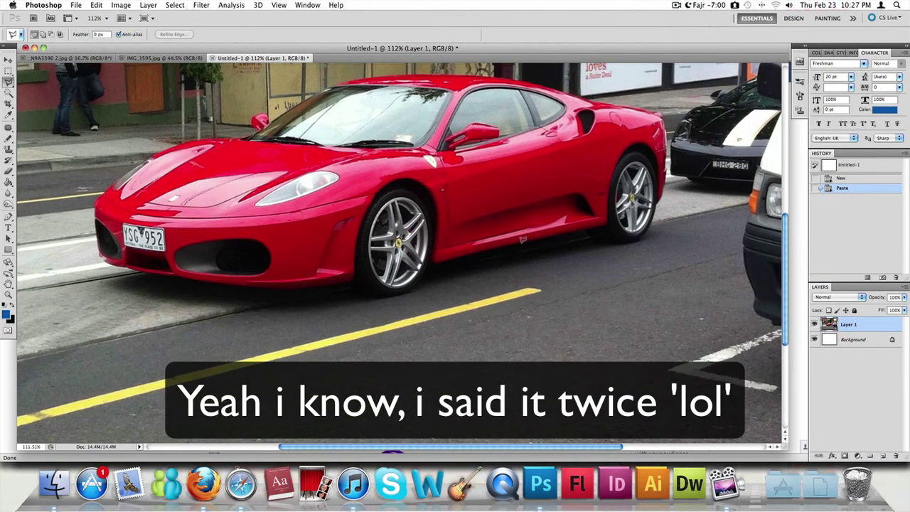
pyautogui.scroll(1, 522, 239)
pyautogui.scroll(2, 531, 216)
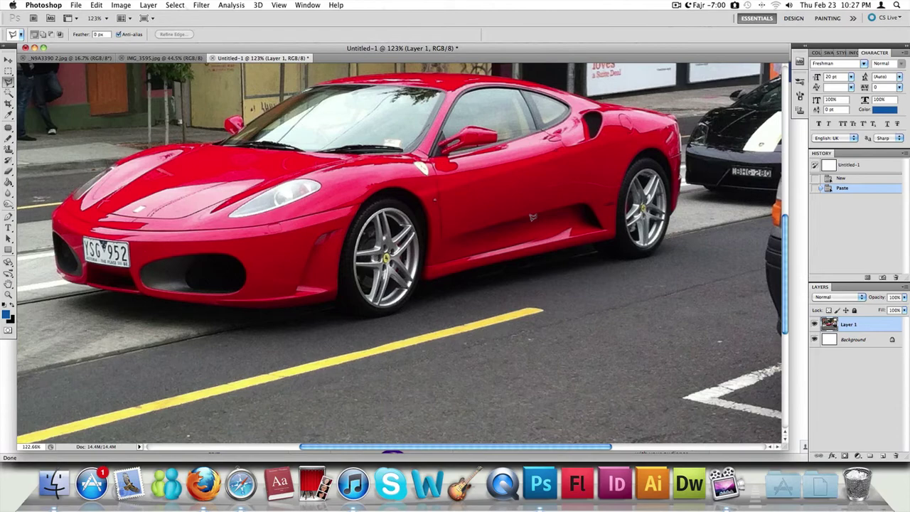
pyautogui.scroll(3, 400, 253)
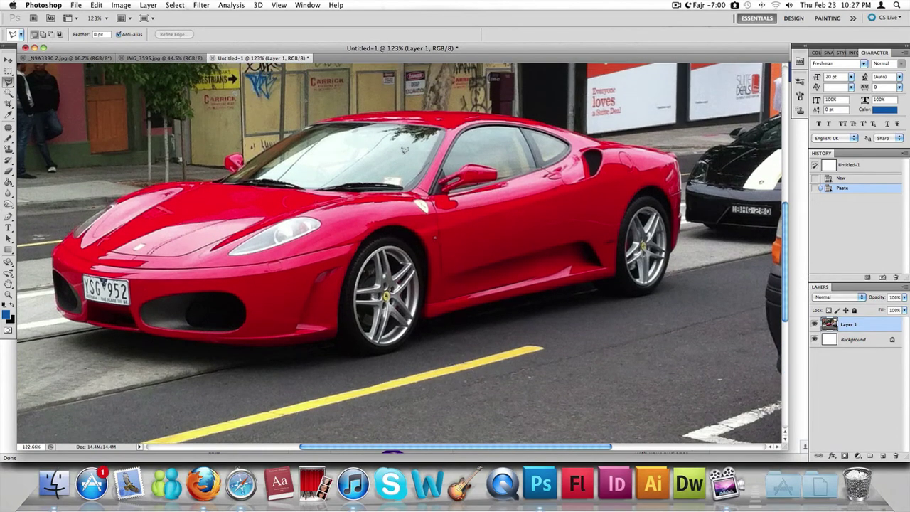
pyautogui.scroll(7, 462, 153)
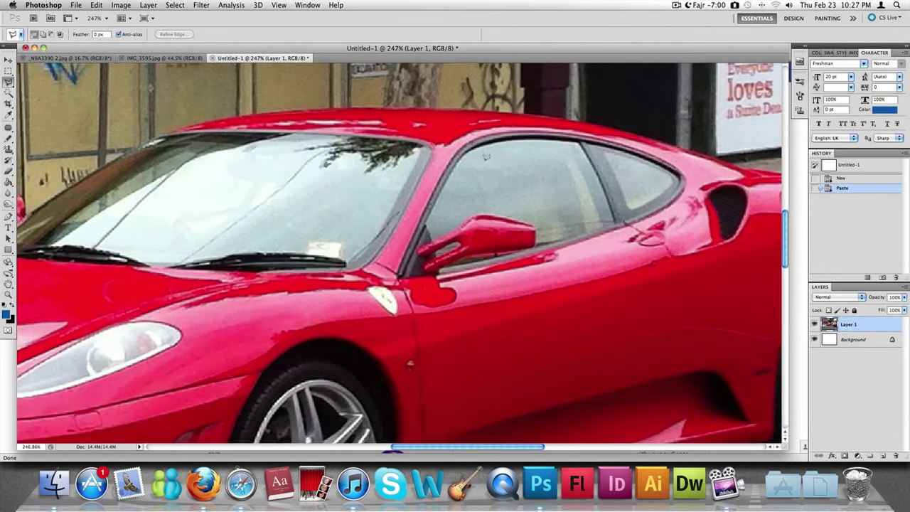
pyautogui.scroll(-1, 488, 156)
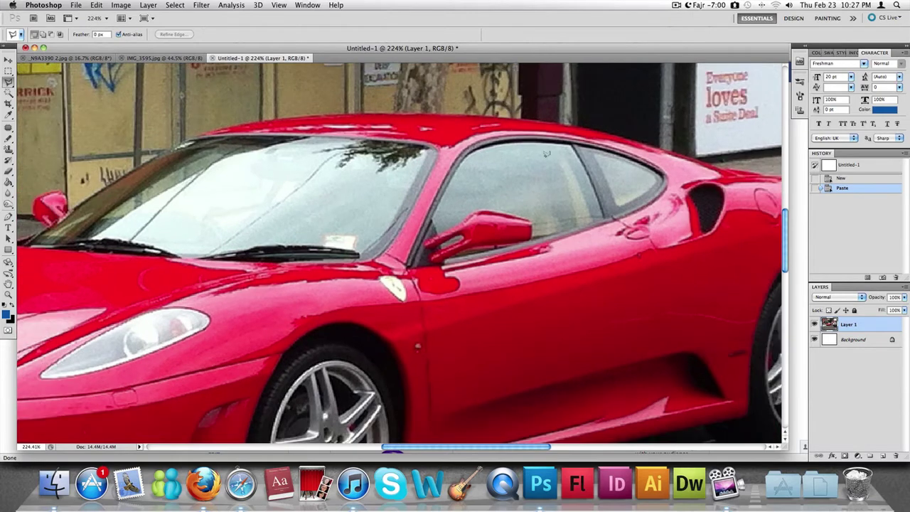
pyautogui.scroll(2, 536, 140)
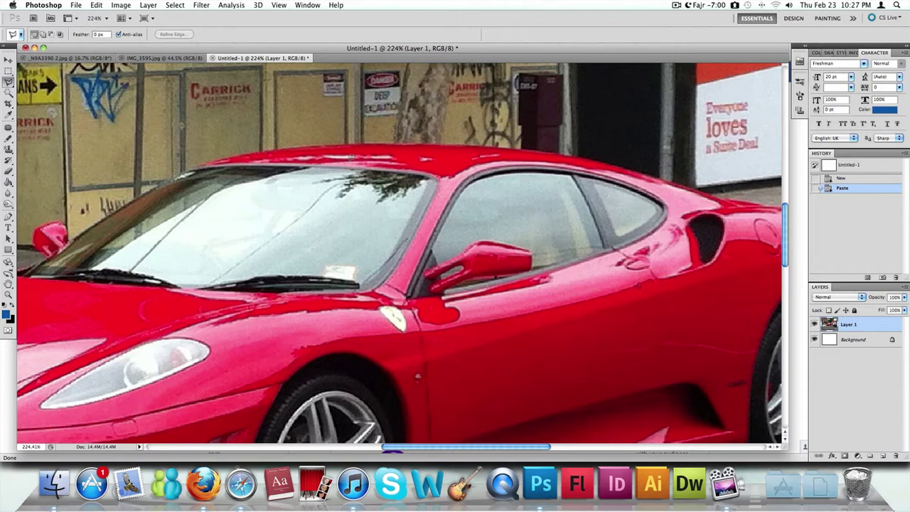
pyautogui.scroll(1, 471, 143)
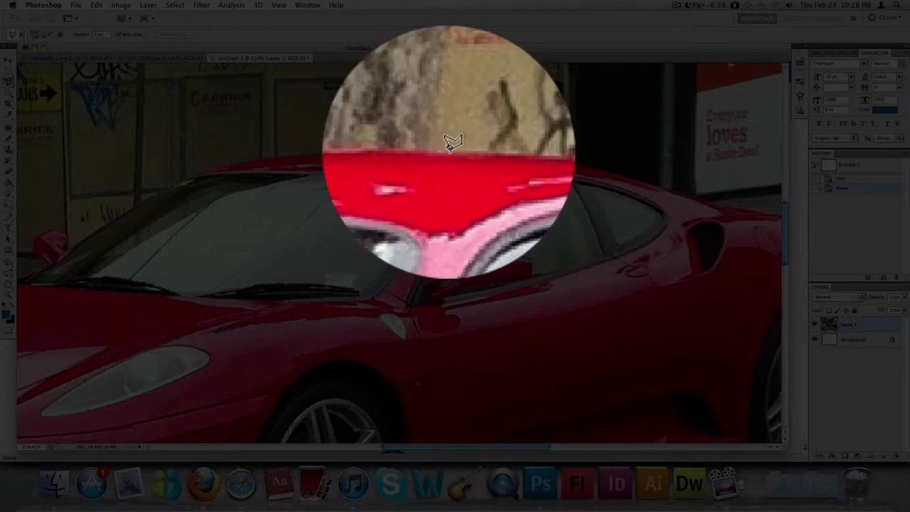
# Trace the lasso outline along the Ferrari's roof edge, panning with Space to continue along the car
pyautogui.moveTo(461, 146)
pyautogui.mouseDown()
pyautogui.moveTo(578, 156)
pyautogui.moveTo(718, 188)
pyautogui.mouseUp()
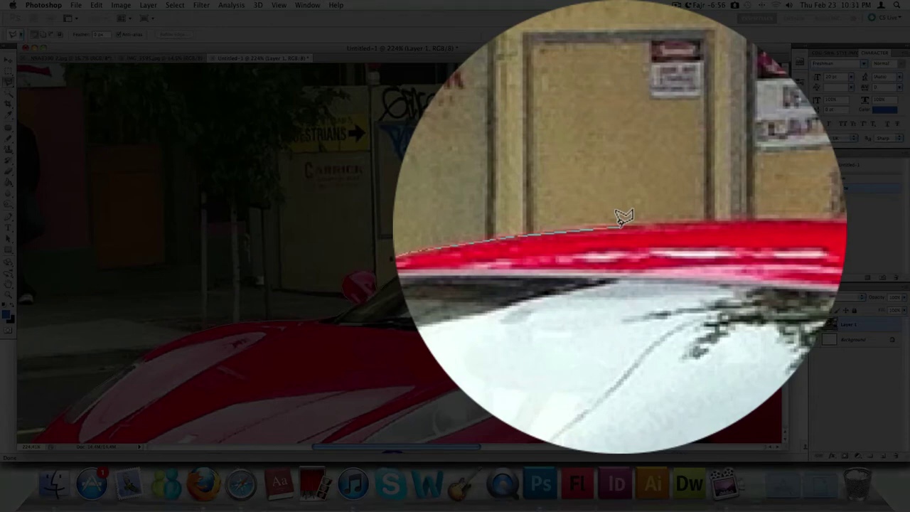
pyautogui.press('space')
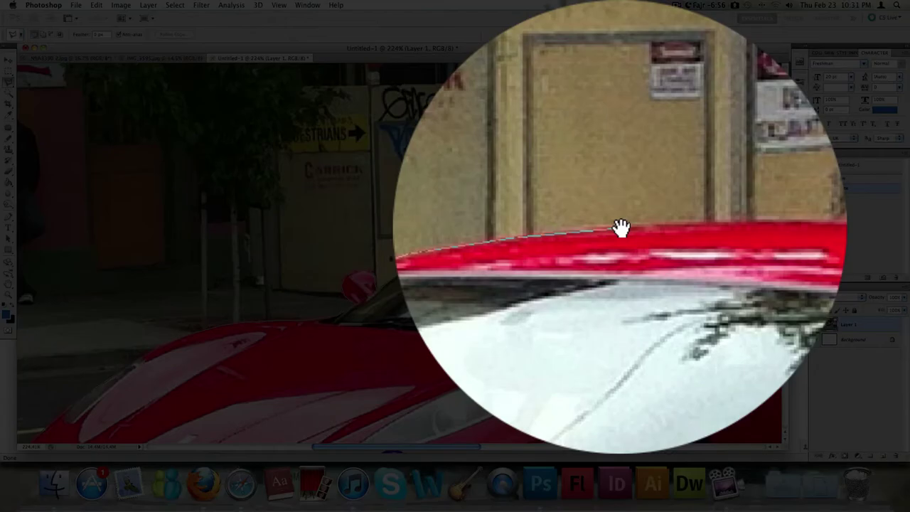
pyautogui.moveTo(621, 228)
pyautogui.mouseDown()
pyautogui.moveTo(538, 227)
pyautogui.moveTo(347, 254)
pyautogui.mouseUp()
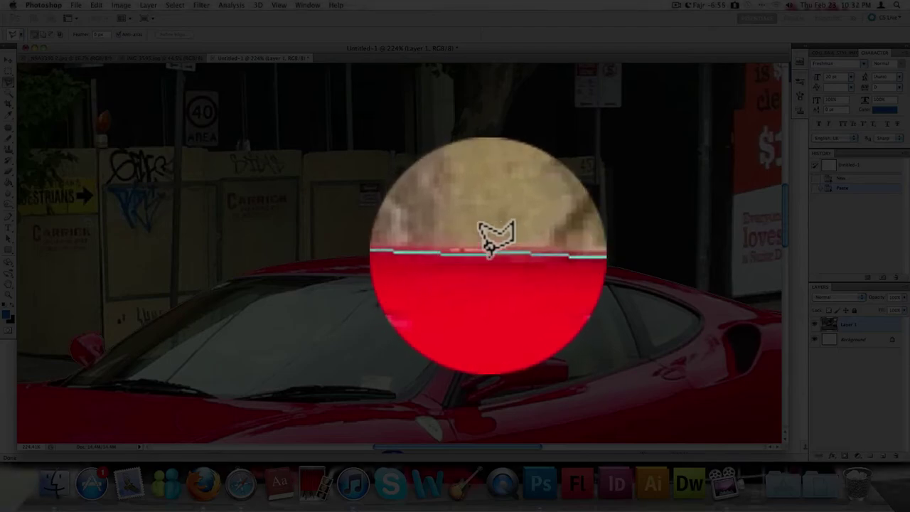
# Close the lasso around the Ferrari, zoom out, and delete the car from Layer 1
pyautogui.click(489, 250)
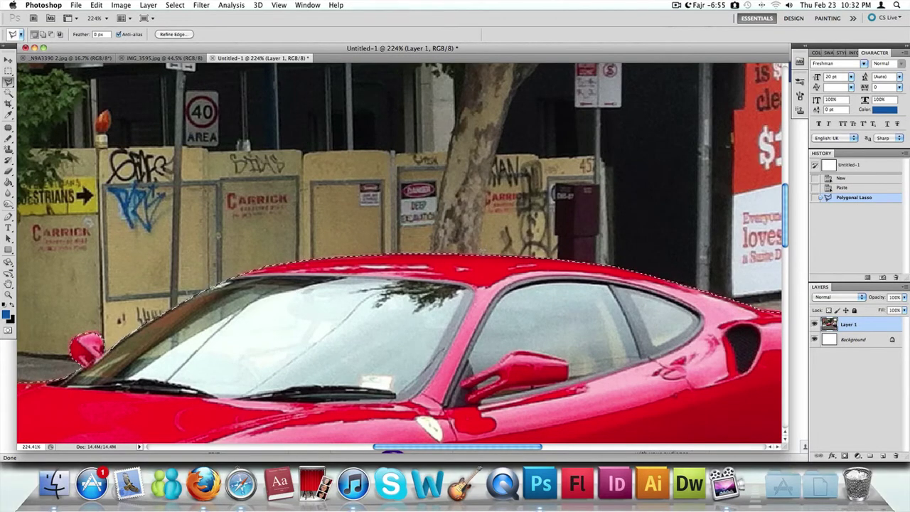
pyautogui.scroll(-5, 481, 253)
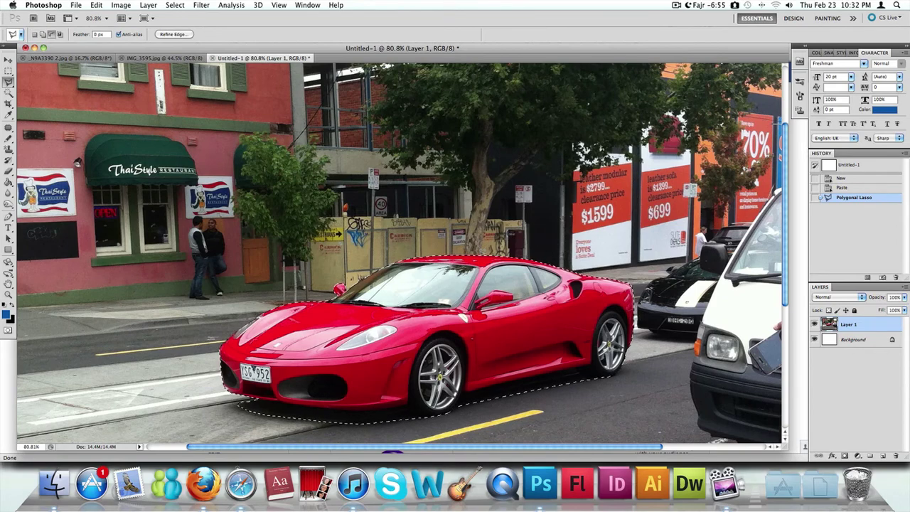
pyautogui.scroll(-1, 430, 261)
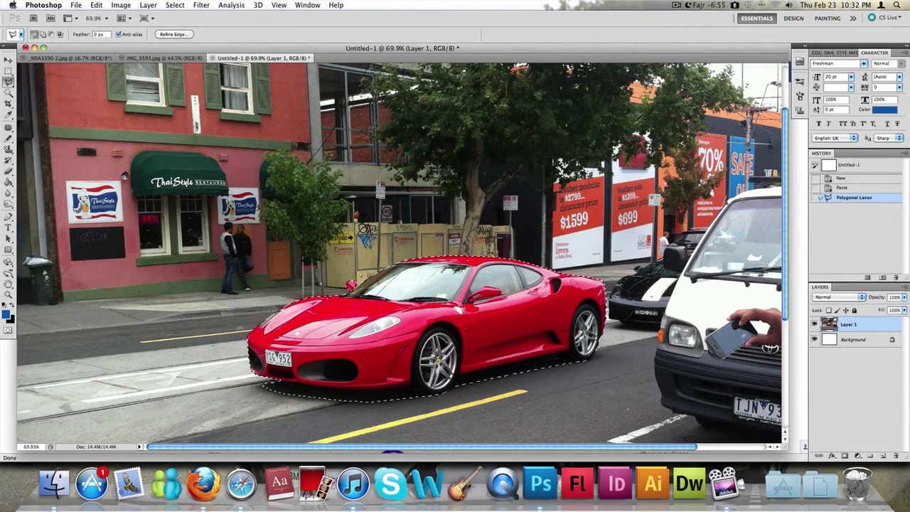
pyautogui.press('Delete')
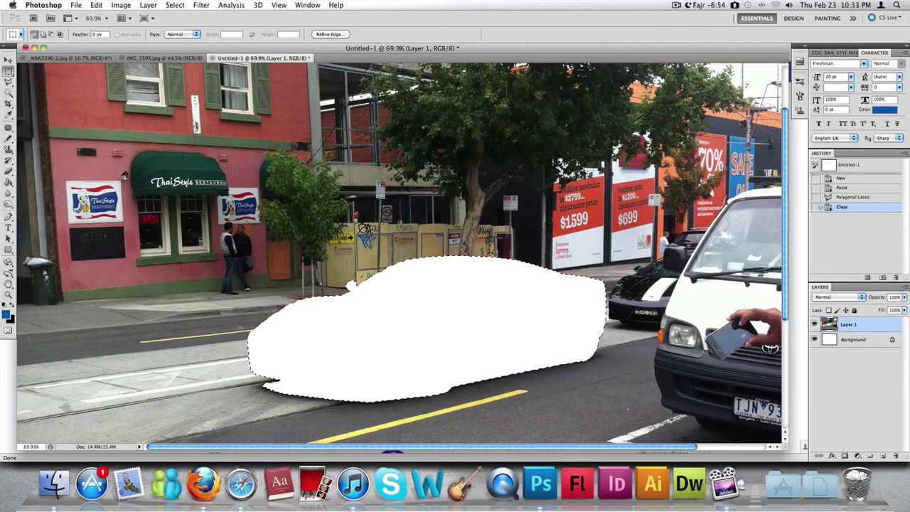
# Deselect, zoom out, and paste the Ferrari as Layer 2, then zoom back in
pyautogui.press('super+d')
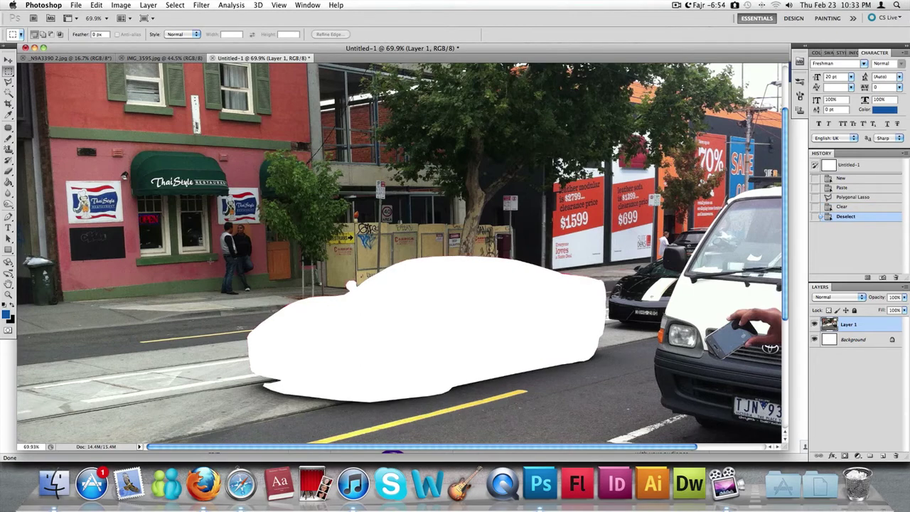
pyautogui.press('super+minus')
pyautogui.press('super+minus')
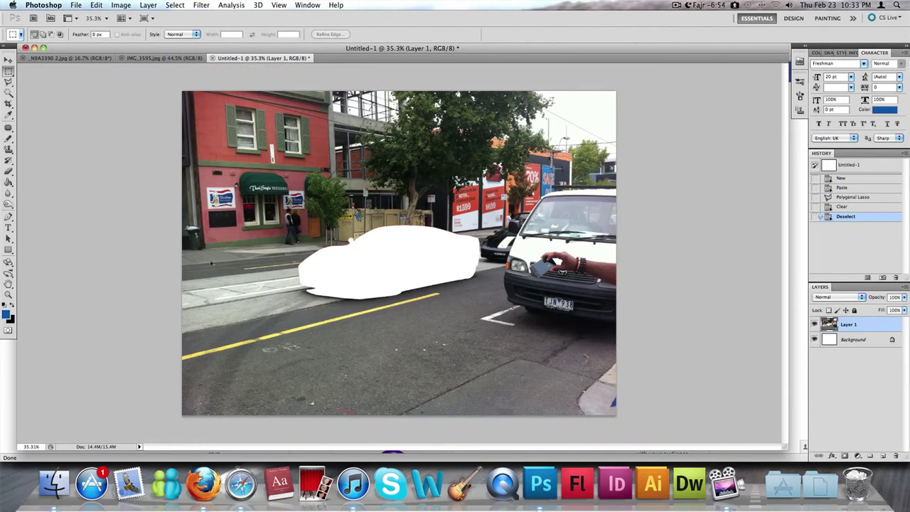
pyautogui.press('super+v')
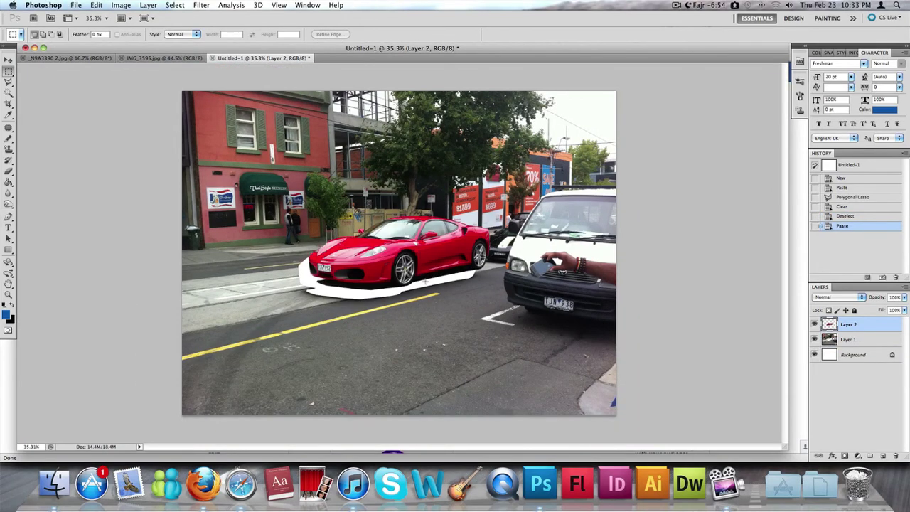
pyautogui.scroll(1, 424, 280)
pyautogui.scroll(7, 424, 280)
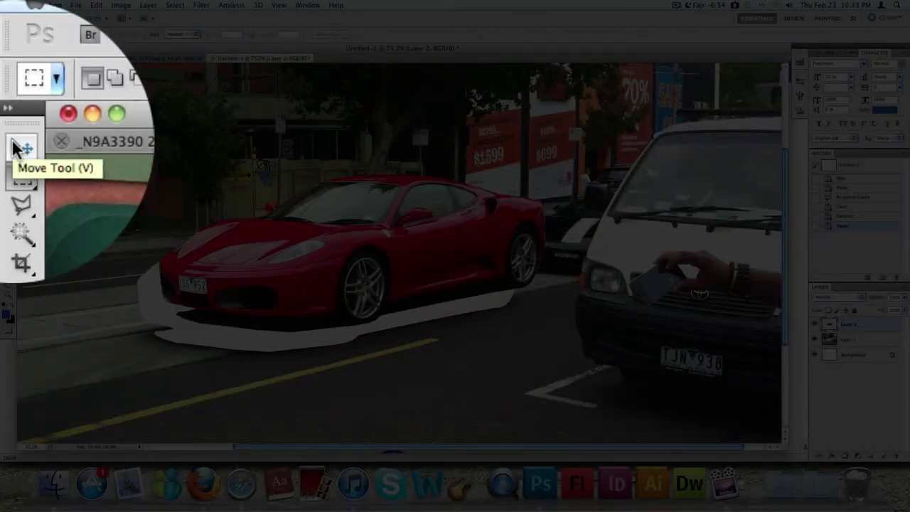
# With the Move Tool, drag and nudge Layer 2's Ferrari down over the white gap, then fit the image on screen
pyautogui.click(14, 144)
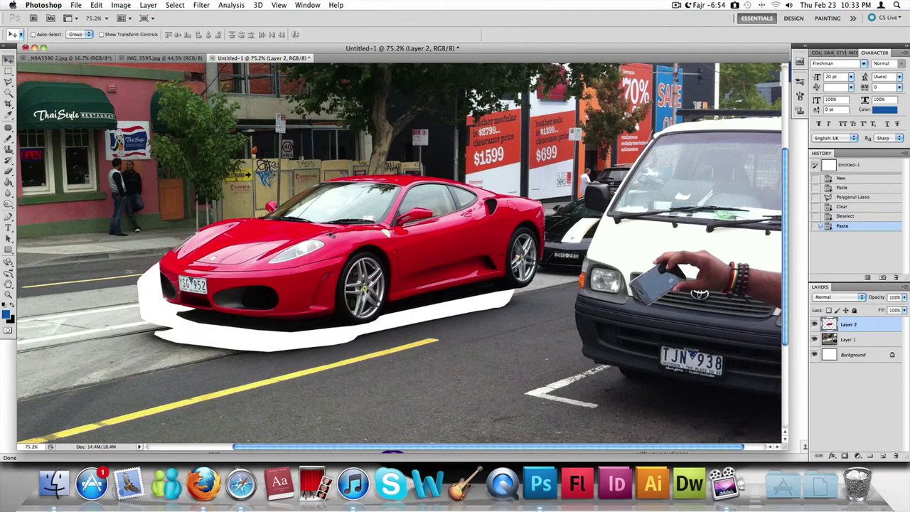
pyautogui.moveTo(329, 235); pyautogui.dragTo(306, 253)
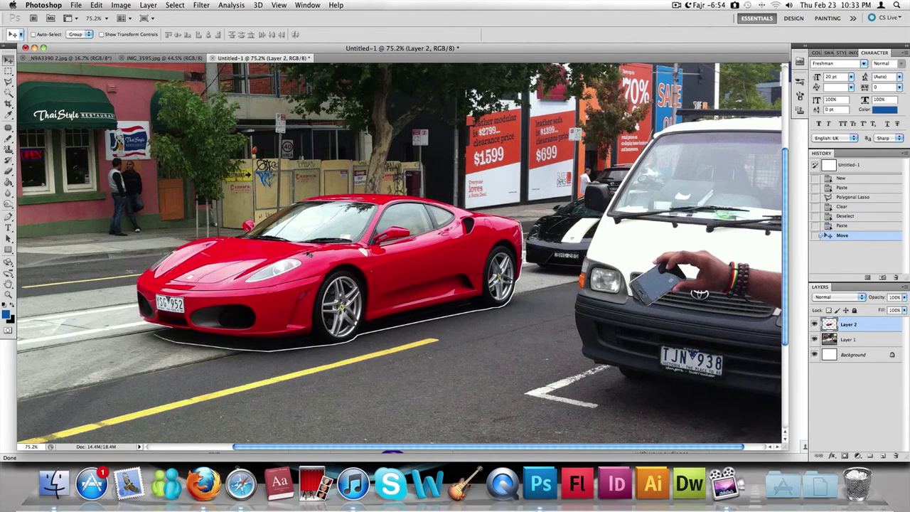
pyautogui.press('Down')
pyautogui.press('Down')
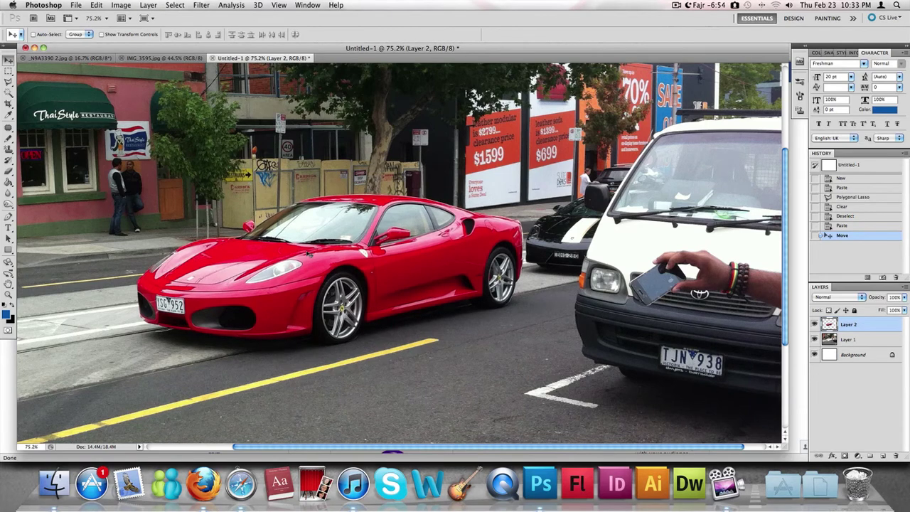
pyautogui.press('super+0')
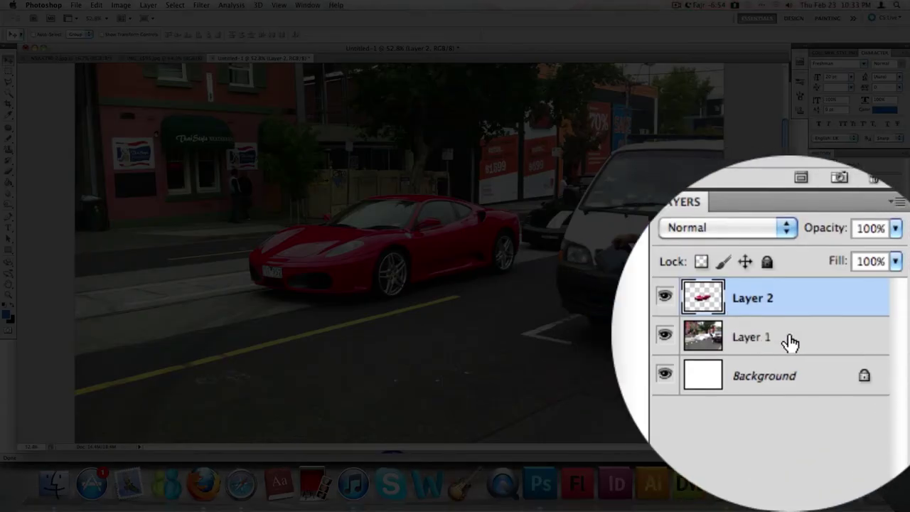
# Hide Layer 2, the red Ferrari, and select Layer 1, the street photo, for editing
pyautogui.click(791, 343)
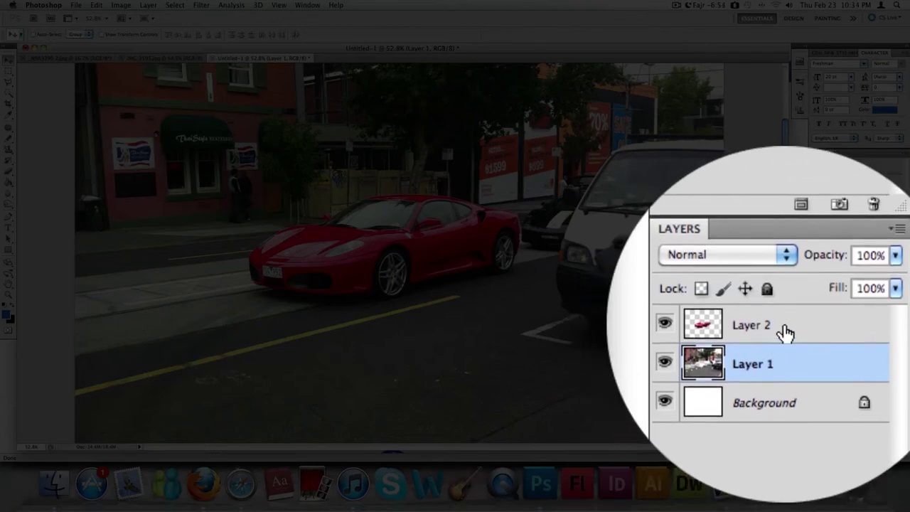
pyautogui.click(775, 303)
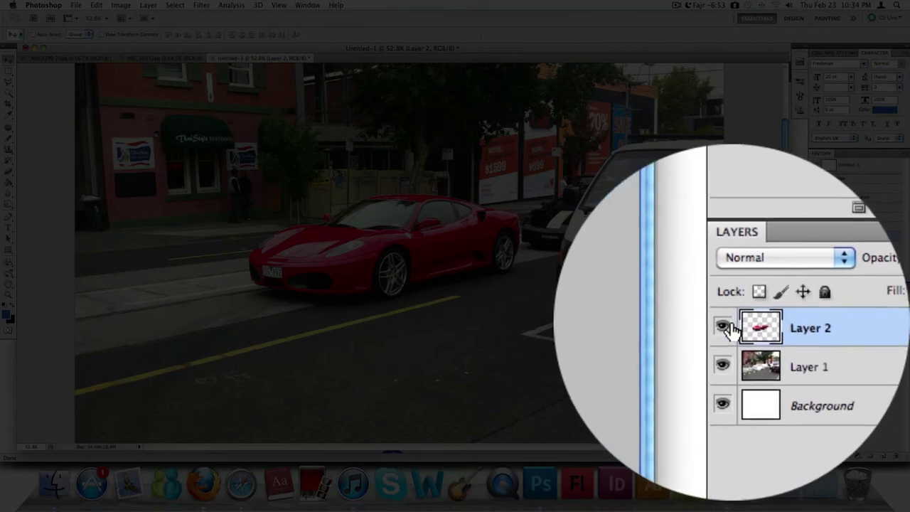
pyautogui.click(814, 324)
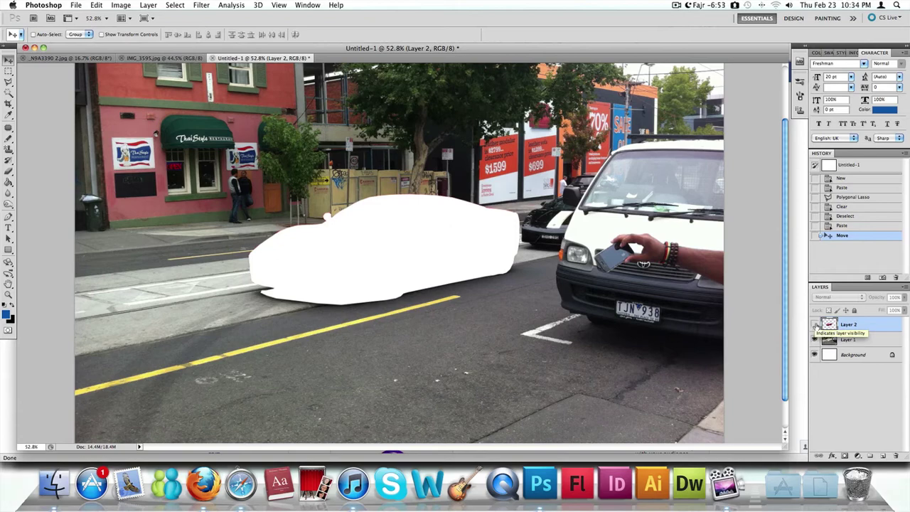
pyautogui.click(814, 324)
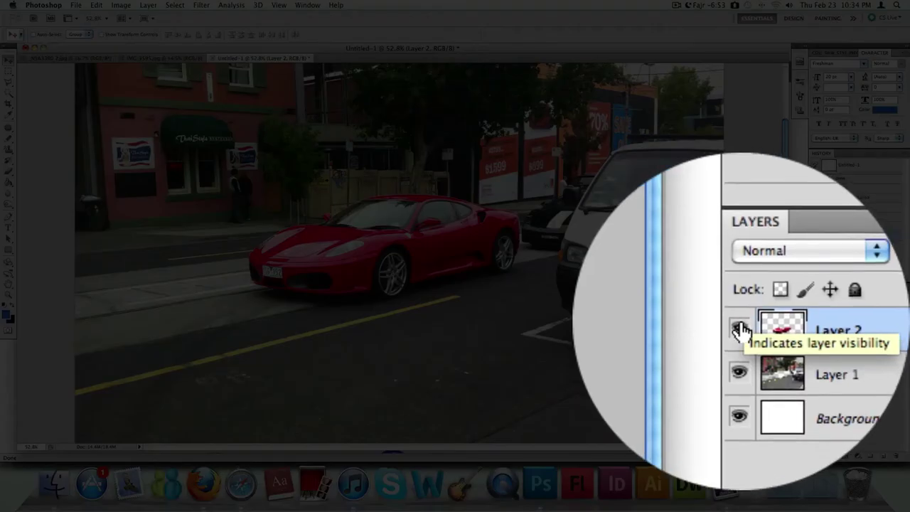
pyautogui.click(739, 329)
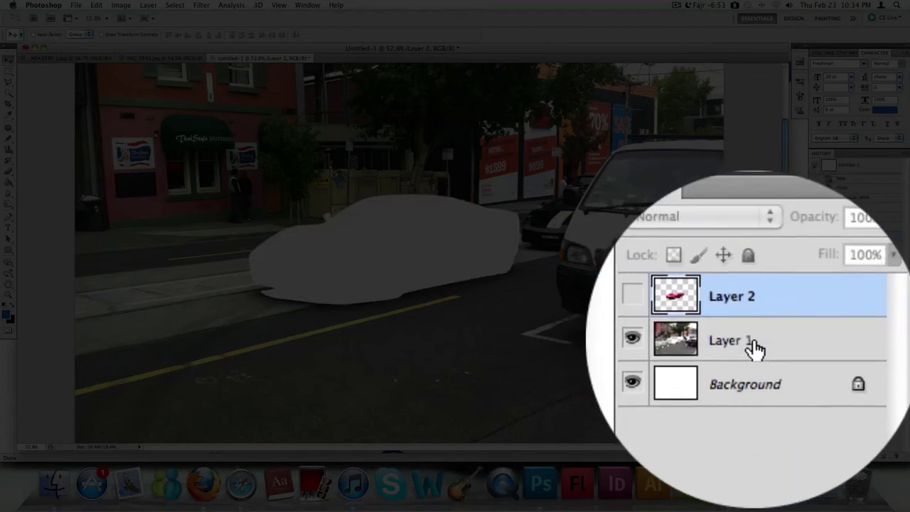
pyautogui.click(771, 347)
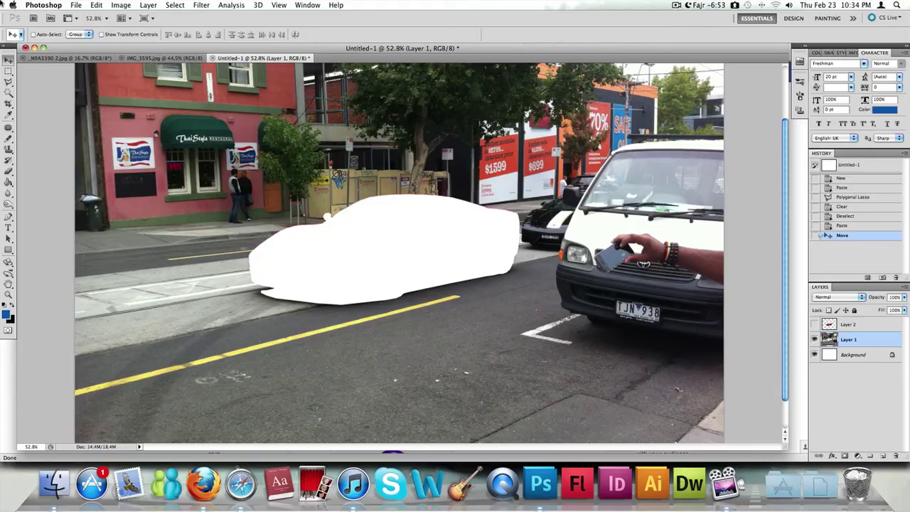
# Apply a Black & White adjustment to Layer 1 with the Reds slider at 70
pyautogui.click(121, 5)
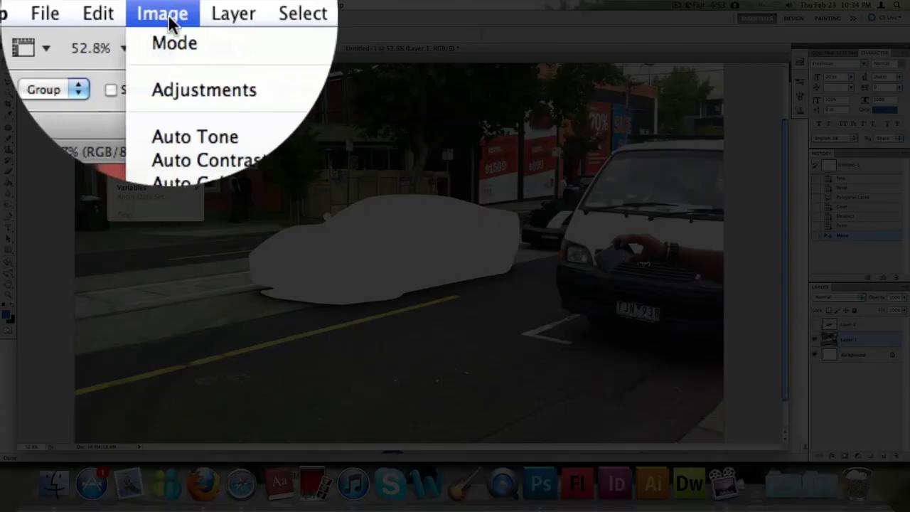
pyautogui.moveTo(169, 89)
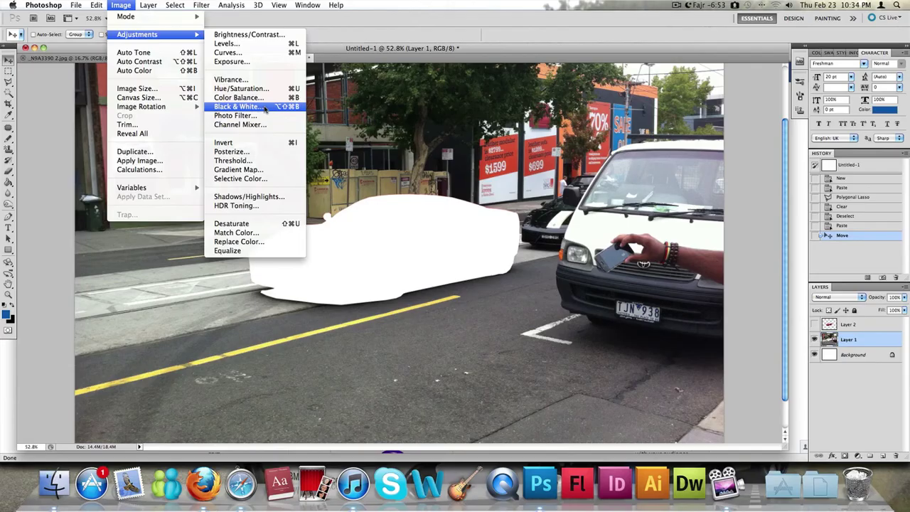
pyautogui.click(260, 109)
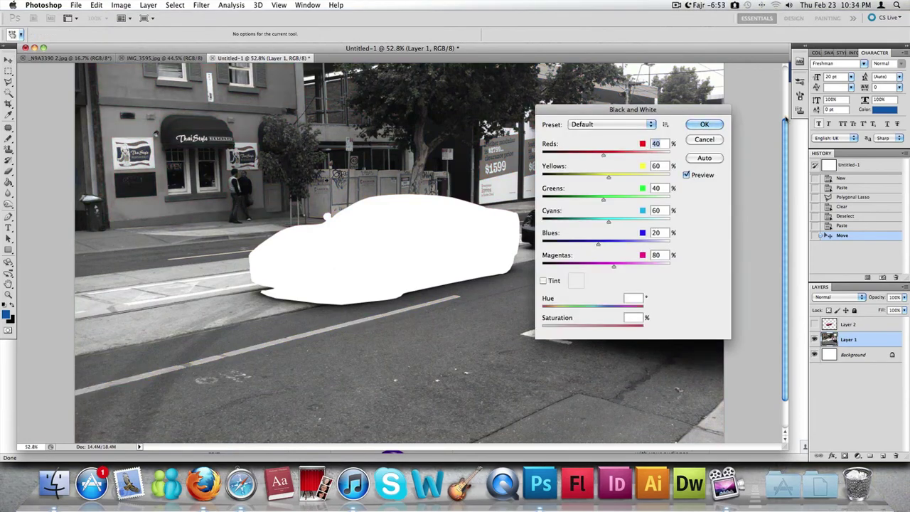
pyautogui.moveTo(672, 109); pyautogui.dragTo(688, 157)
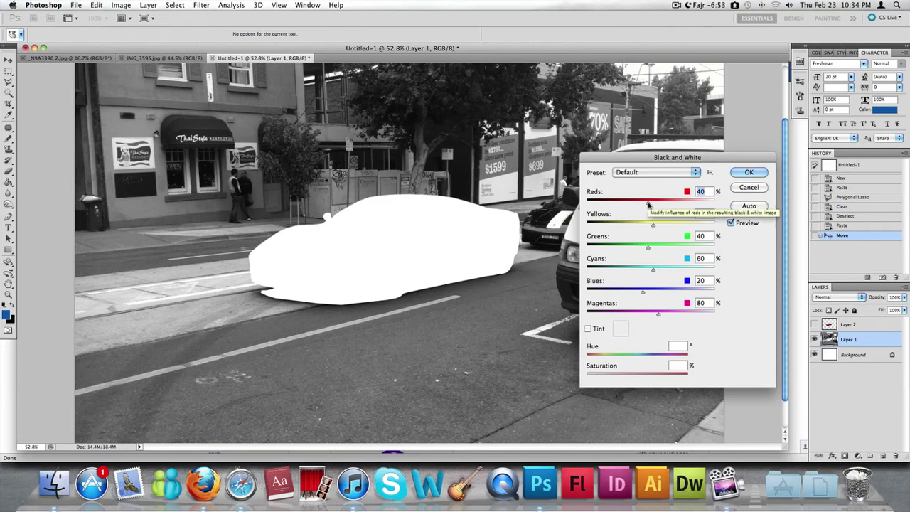
pyautogui.moveTo(648, 204); pyautogui.dragTo(658, 204)
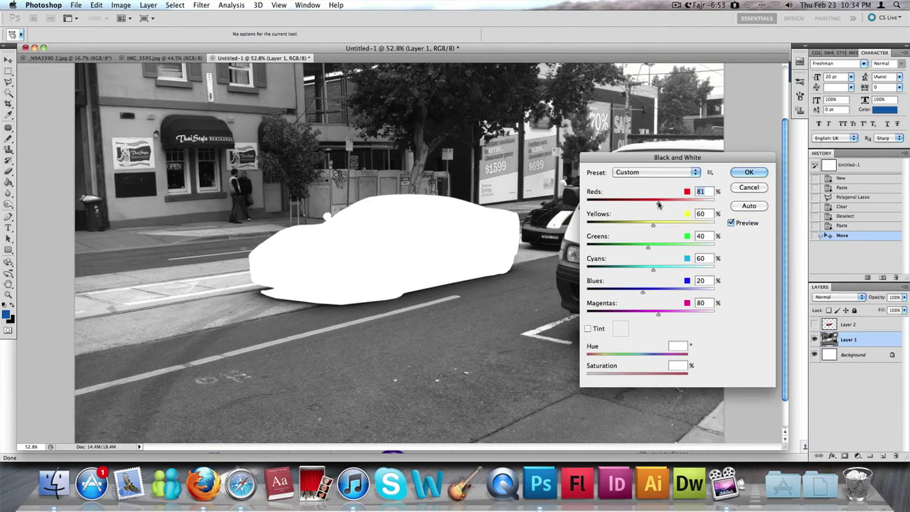
pyautogui.moveTo(658, 203); pyautogui.dragTo(655, 204)
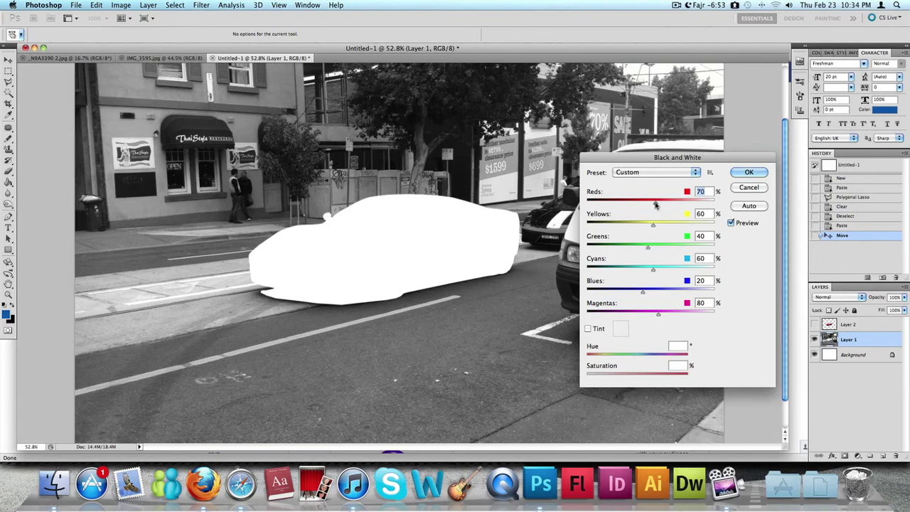
pyautogui.click(748, 172)
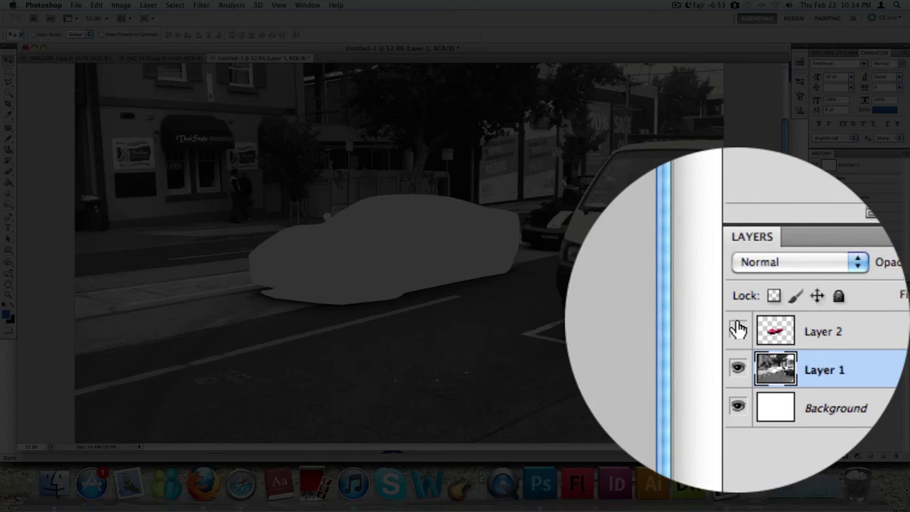
# Make Layer 2 visible again and fit the whole image on screen
pyautogui.click(738, 329)
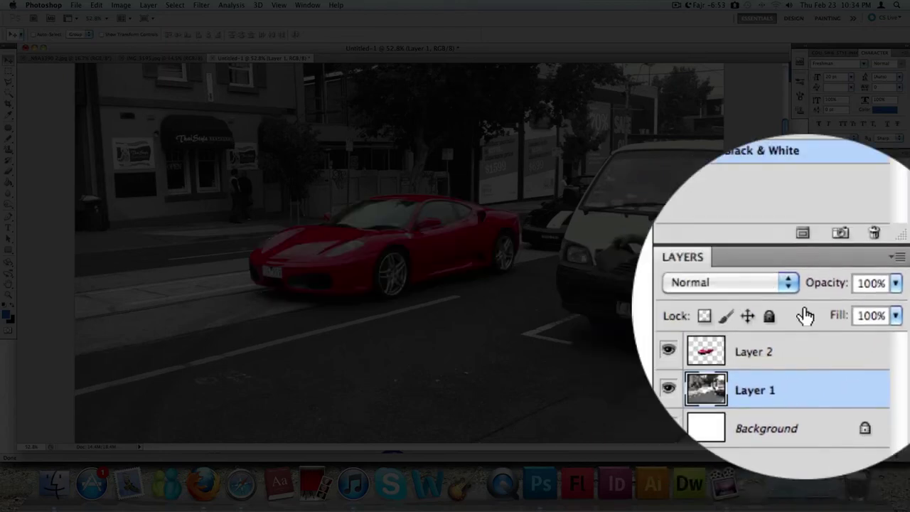
pyautogui.press('super+0')
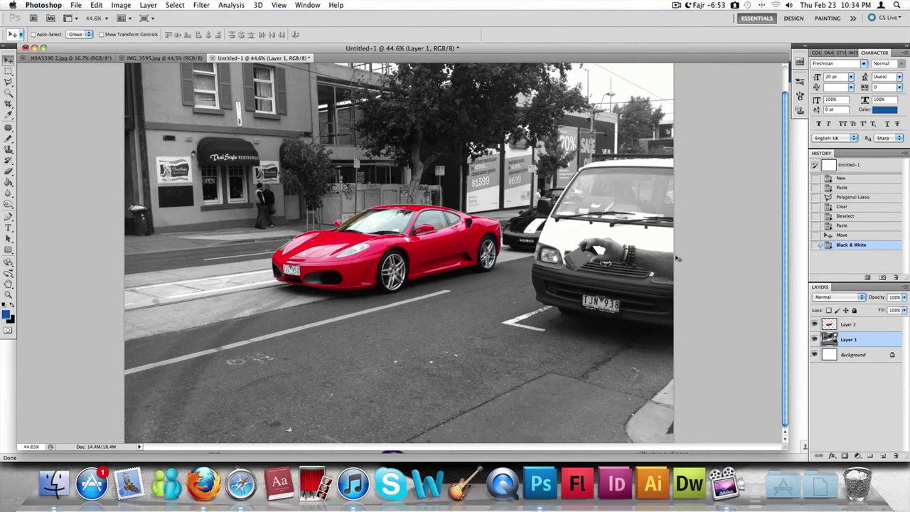